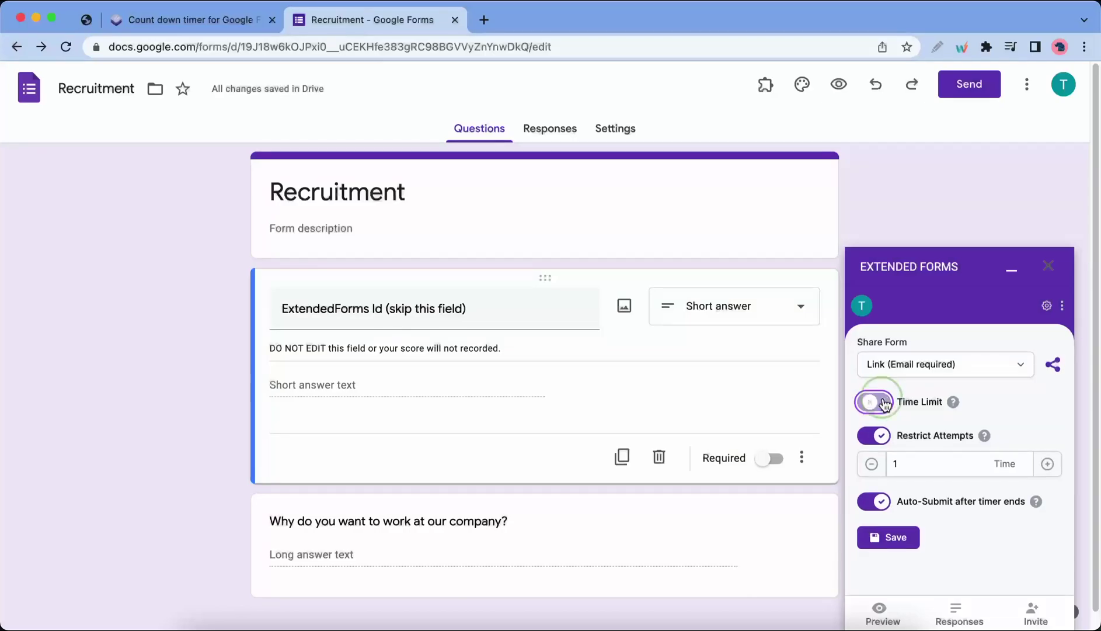
Set the Extended Forms time limit to 3 minutes, 1 attempt, with auto-submit on
click(874, 401)
click(1048, 430)
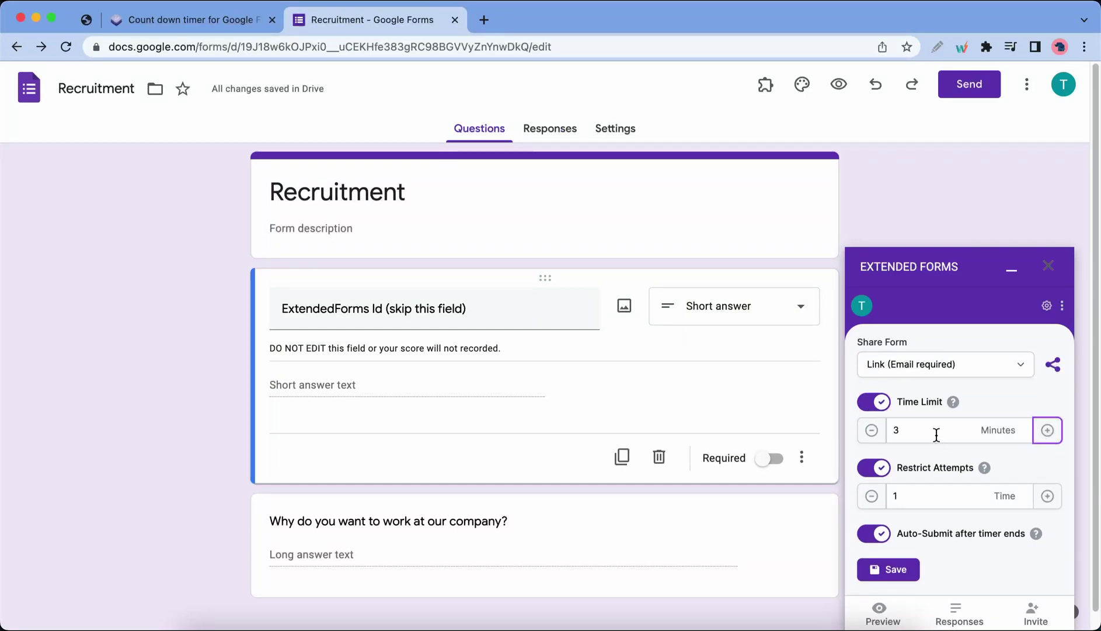
double_click(927, 476)
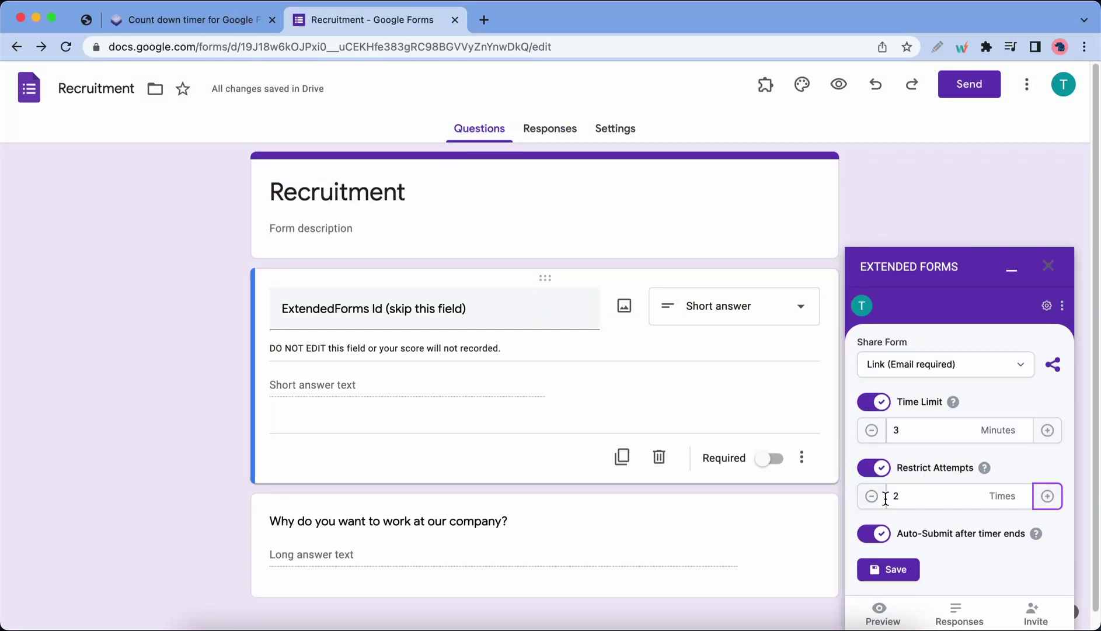
scroll(904, 539, down, 1)
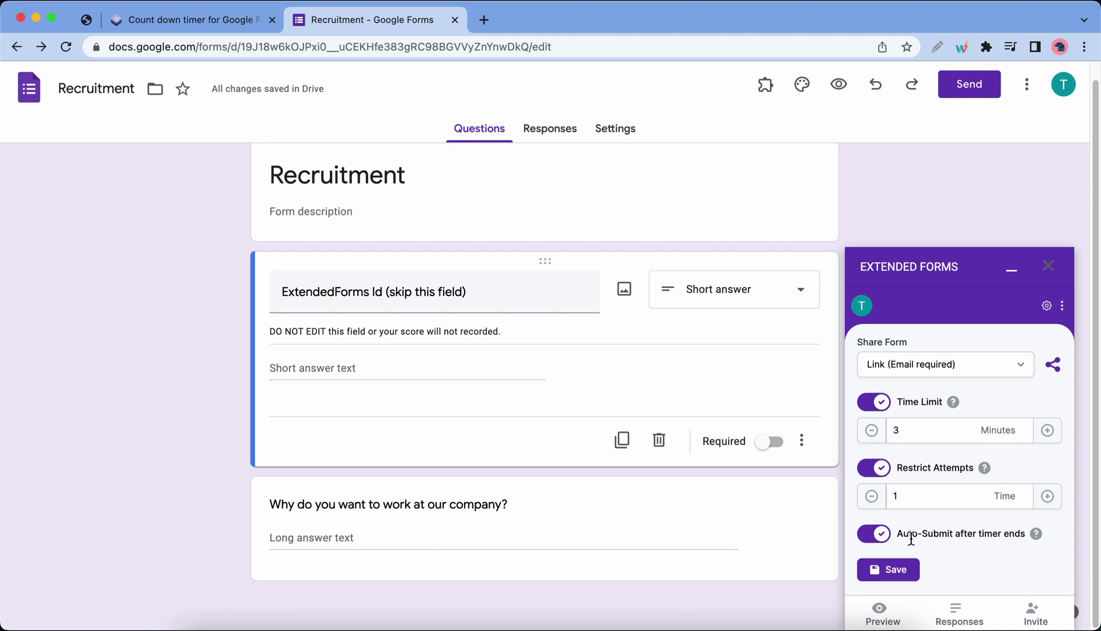
double_click(876, 533)
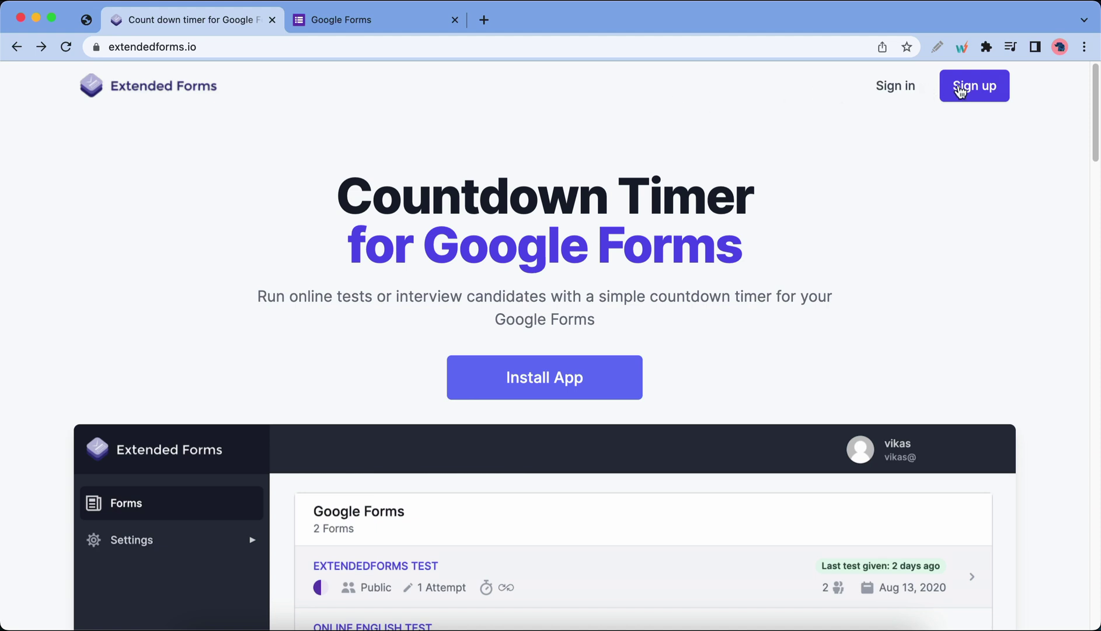
Sign in to extendedforms.io with the Google account to reach the dashboard
click(906, 91)
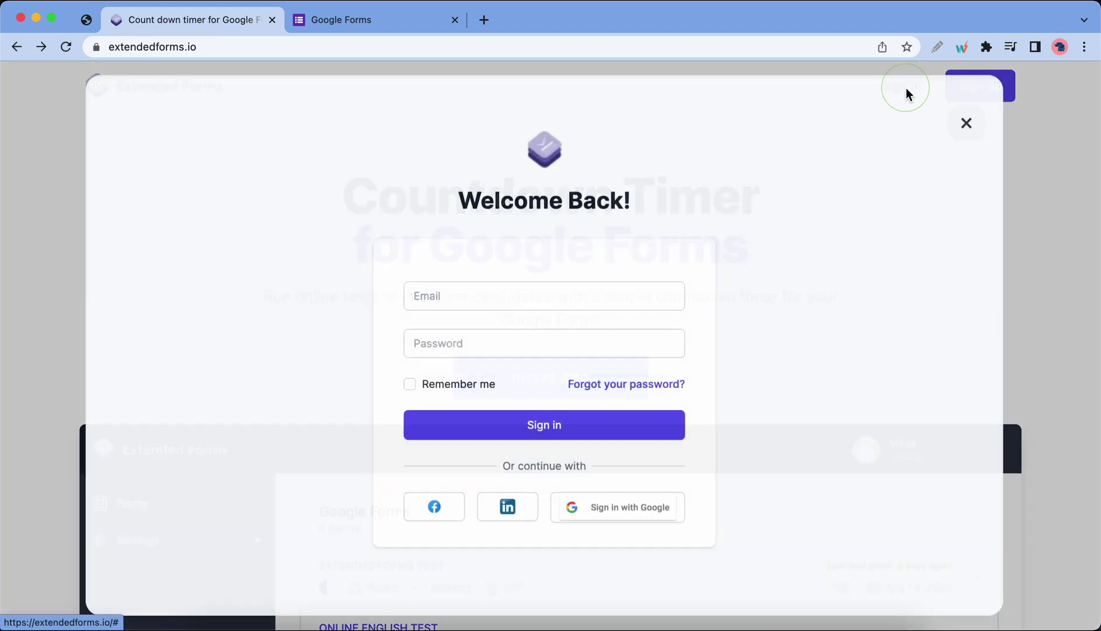
click(603, 506)
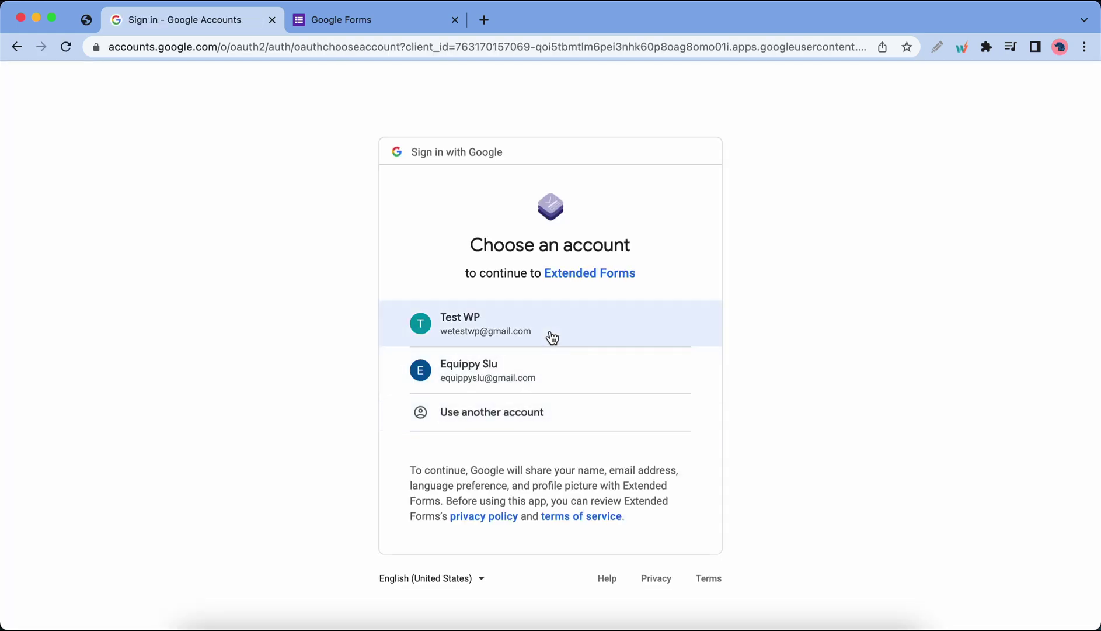
click(550, 332)
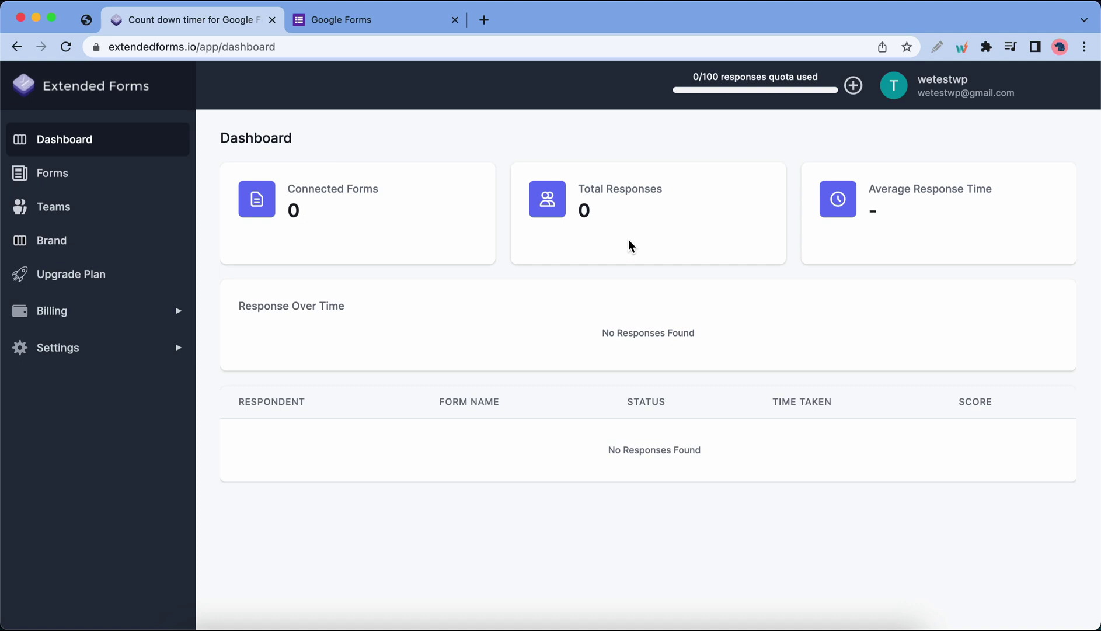
Create a blank Google form and replace its title with 'Recruitment'
click(398, 29)
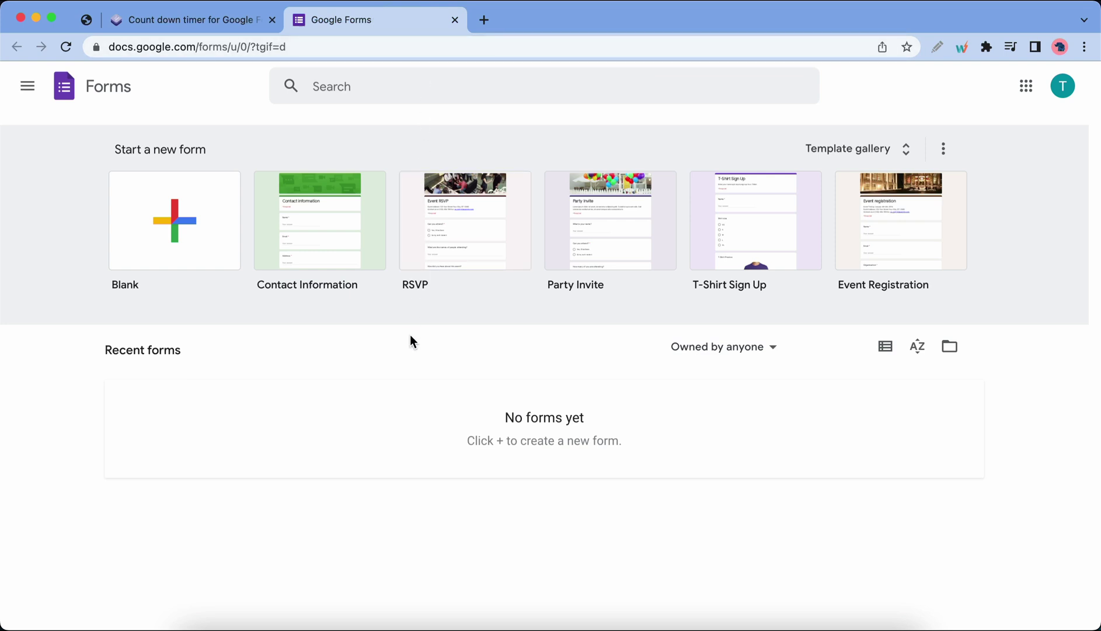
click(189, 236)
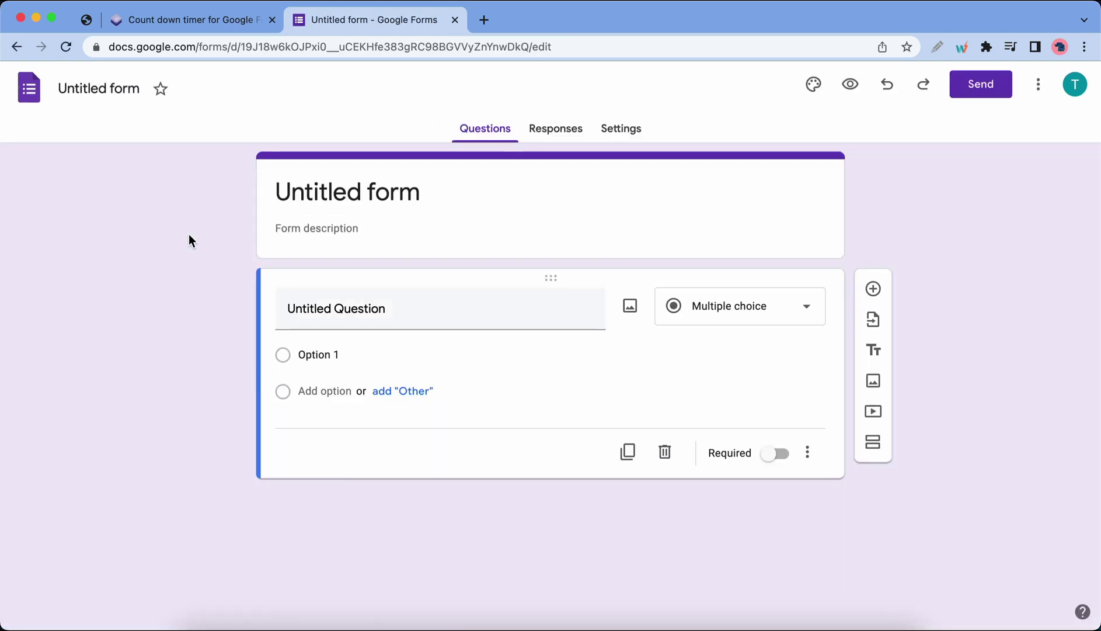
click(341, 197)
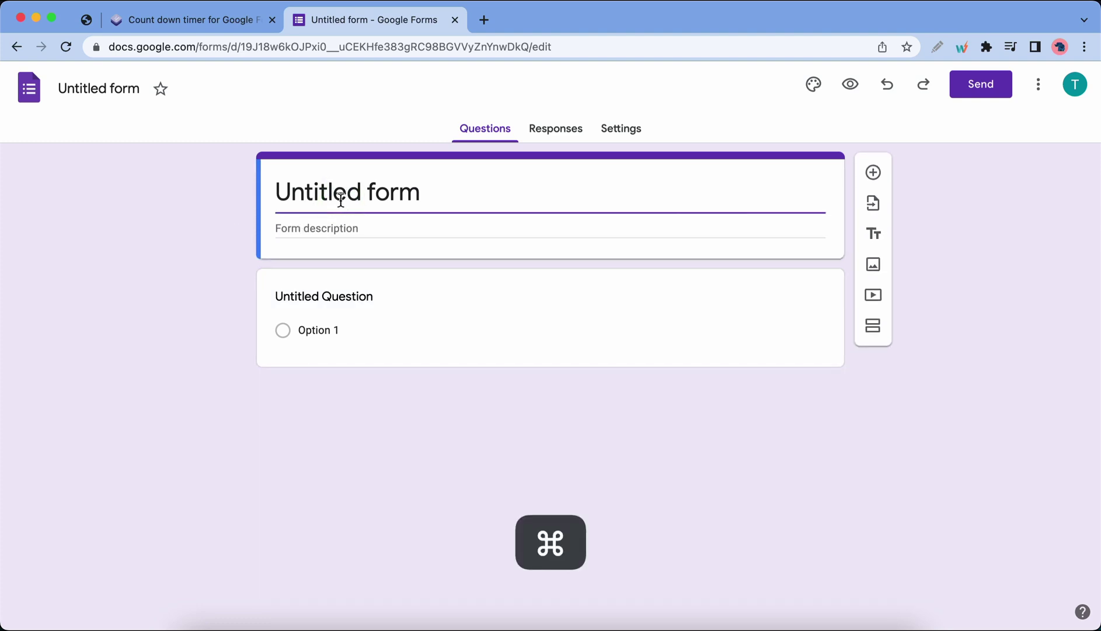
key(super+a)
text(Recruitment)
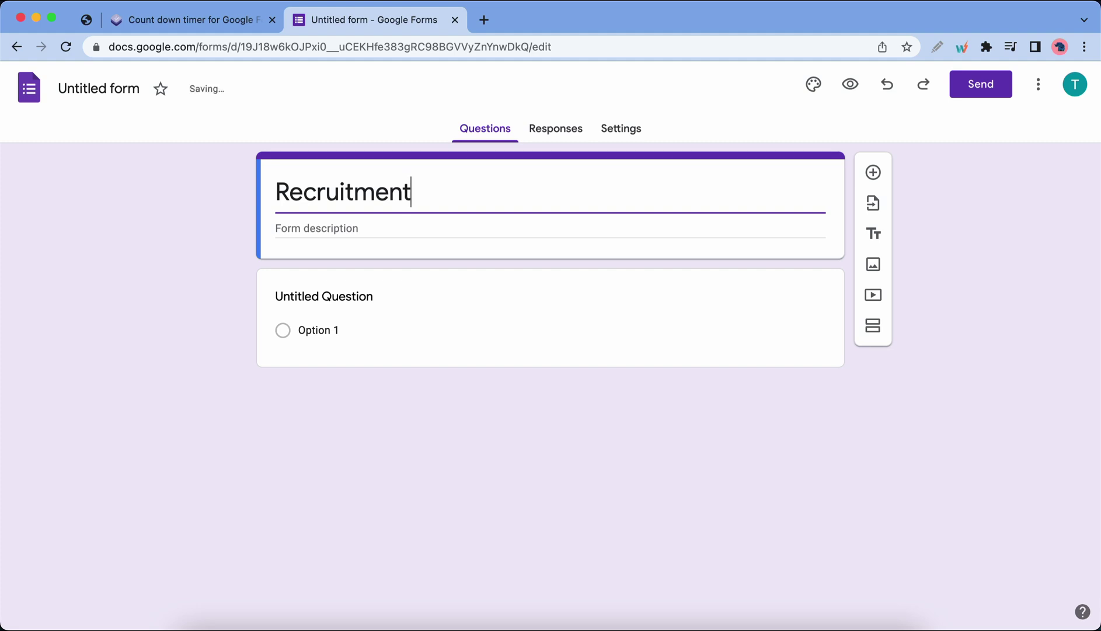
Add the first question 'Why do you want to work at our company?' as a Paragraph question
click(338, 297)
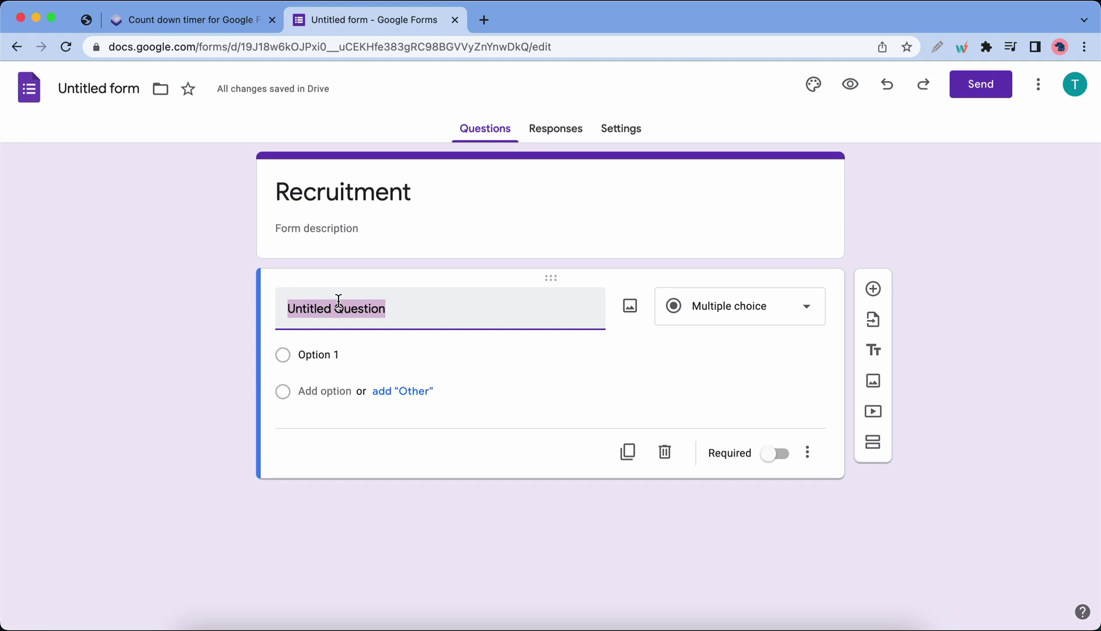
text(Why)
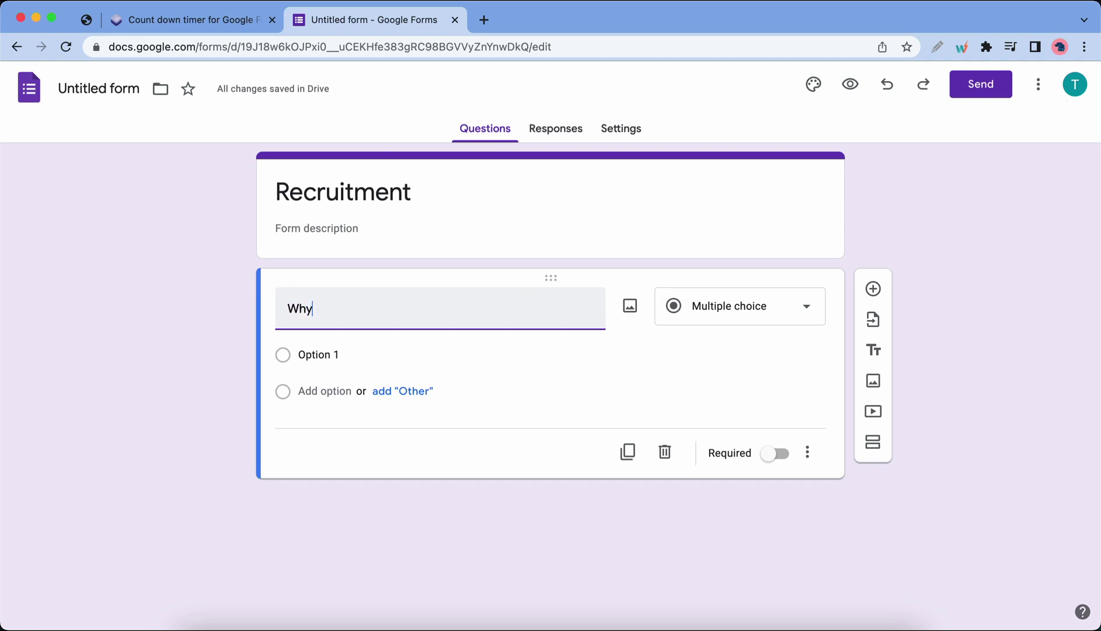
text( do you want to work at ou)
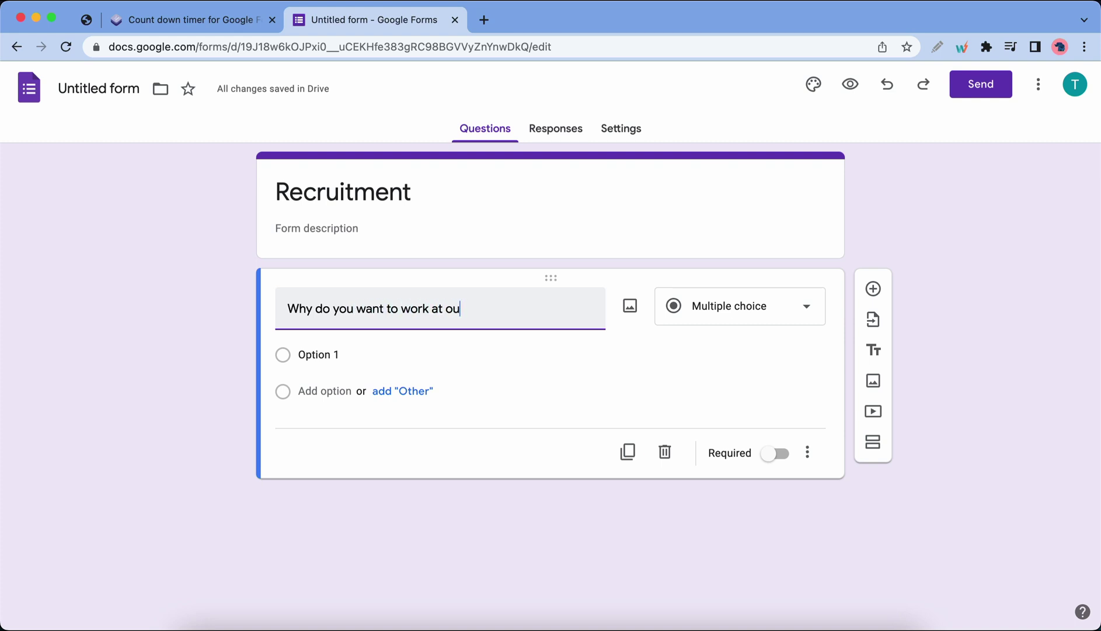
text(r company?)
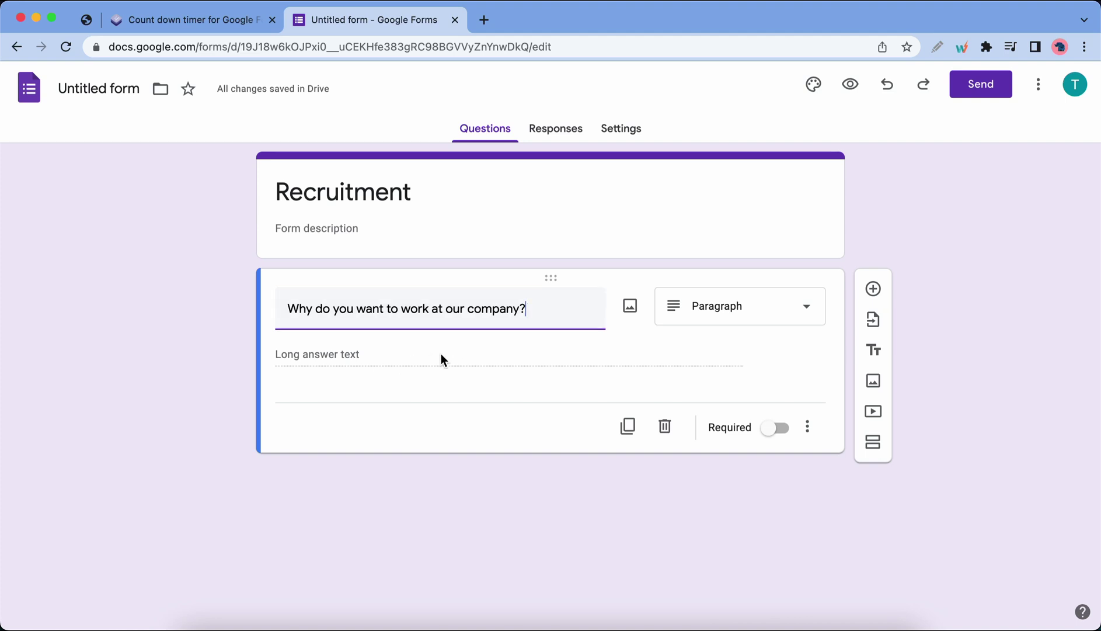
click(109, 89)
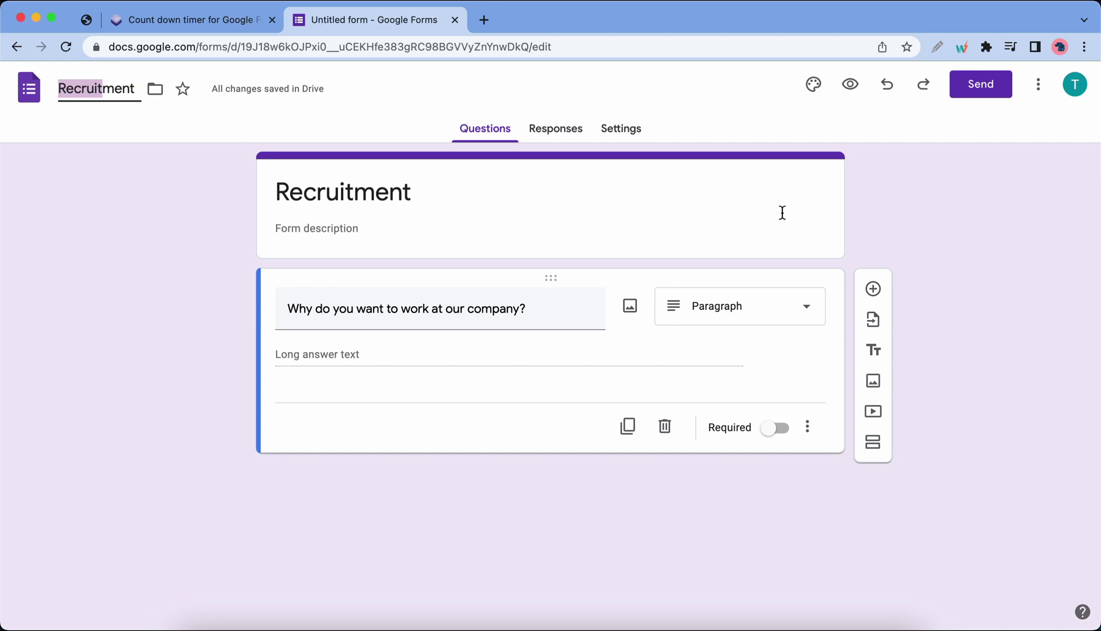
Confirm the 'Recruitment' file name and find the Extended Forms timer add-on in the Marketplace
click(876, 197)
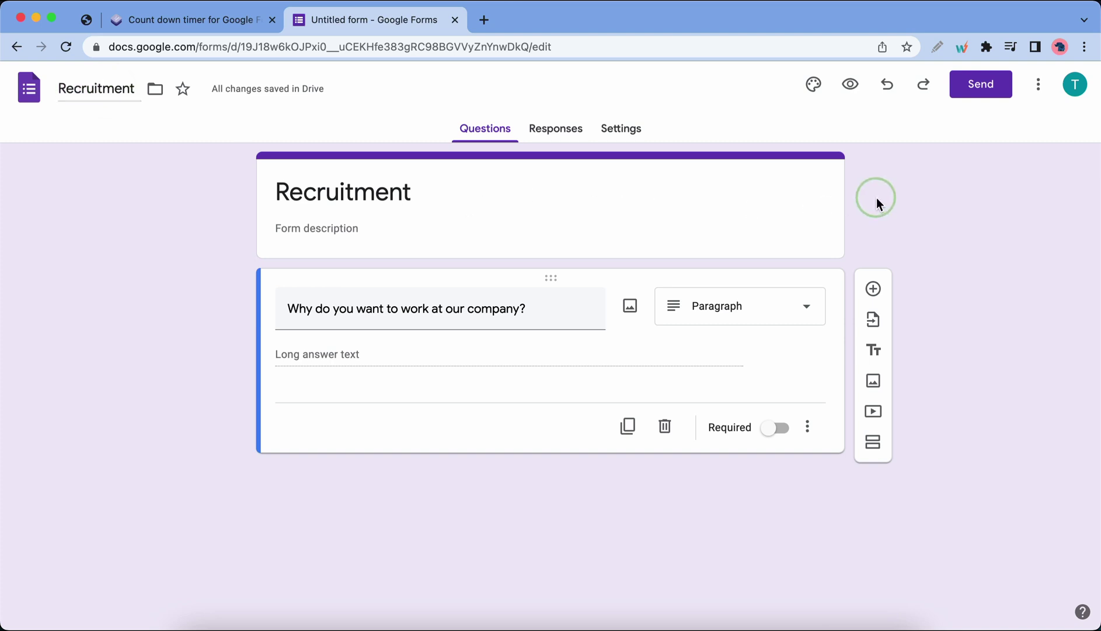
click(1039, 84)
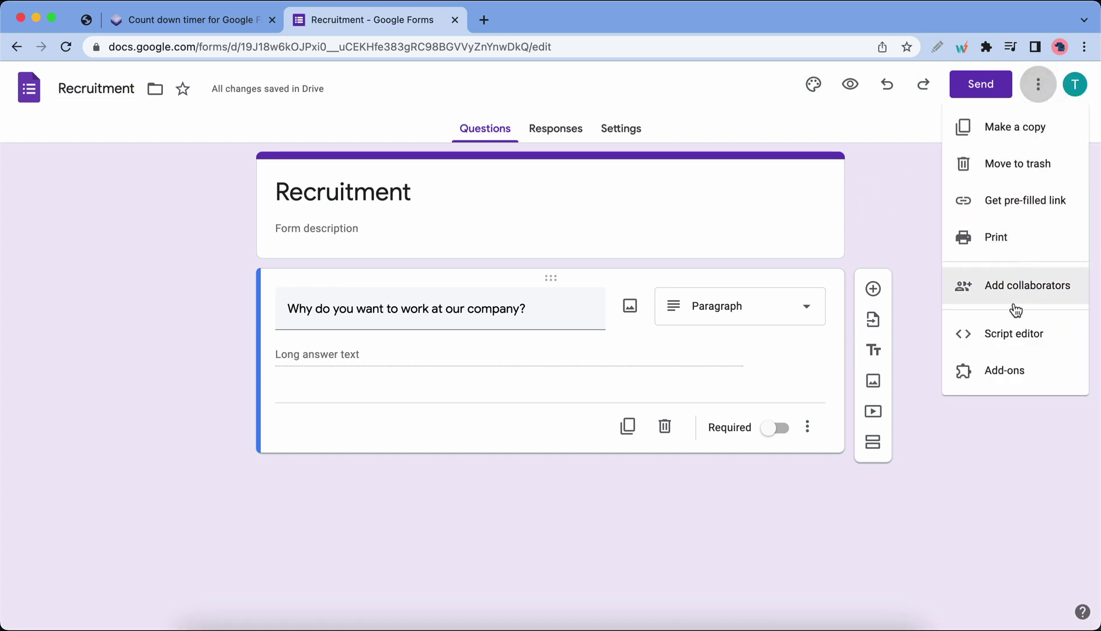
click(1004, 374)
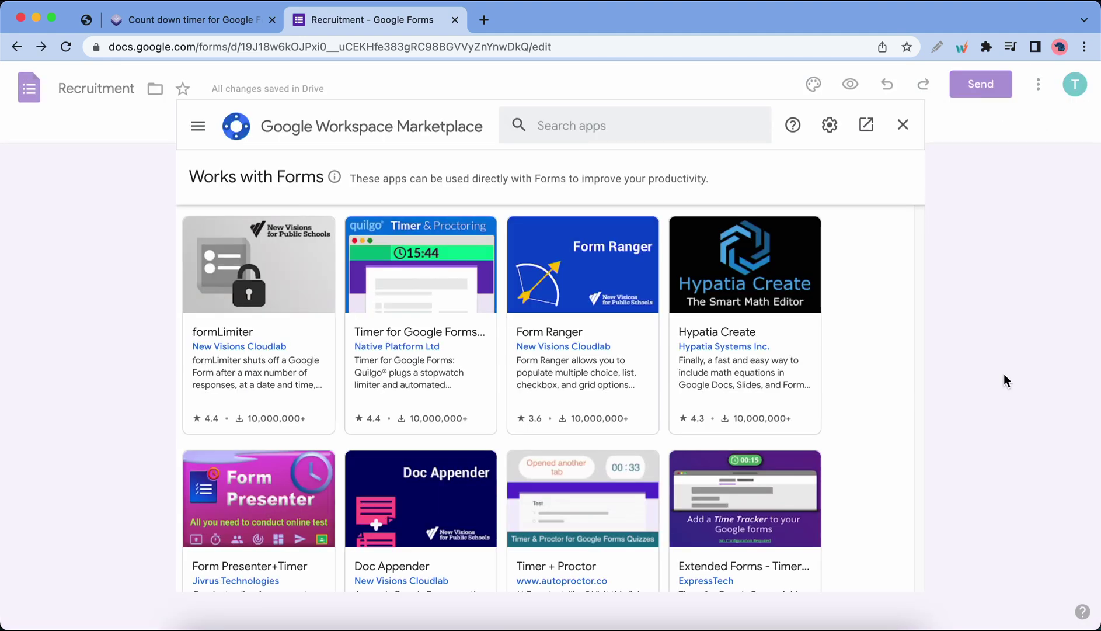
click(605, 135)
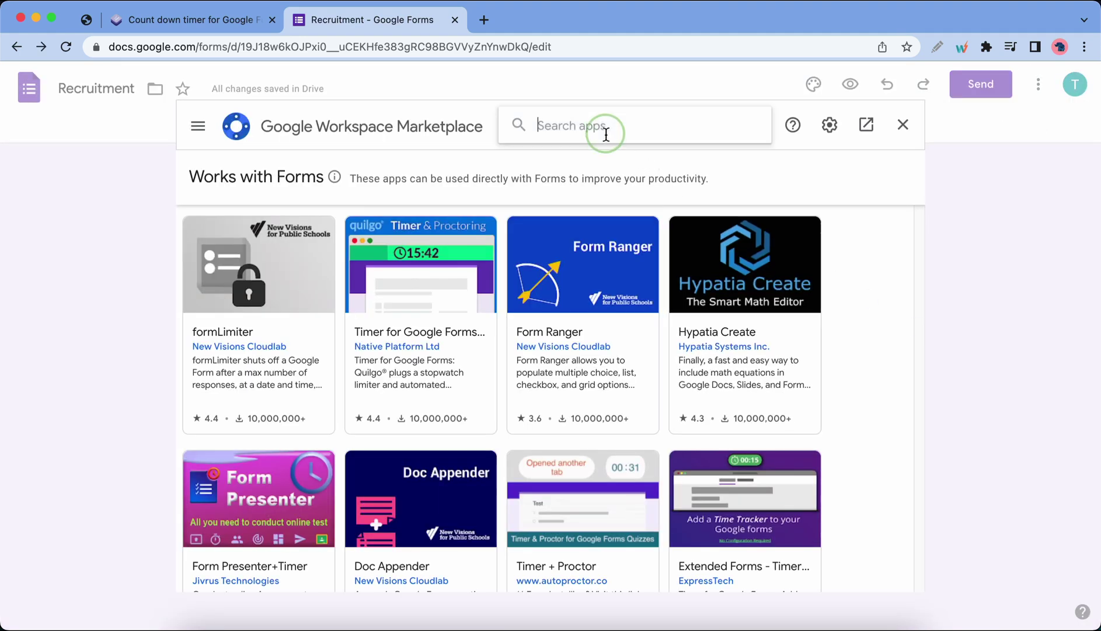
text(exten)
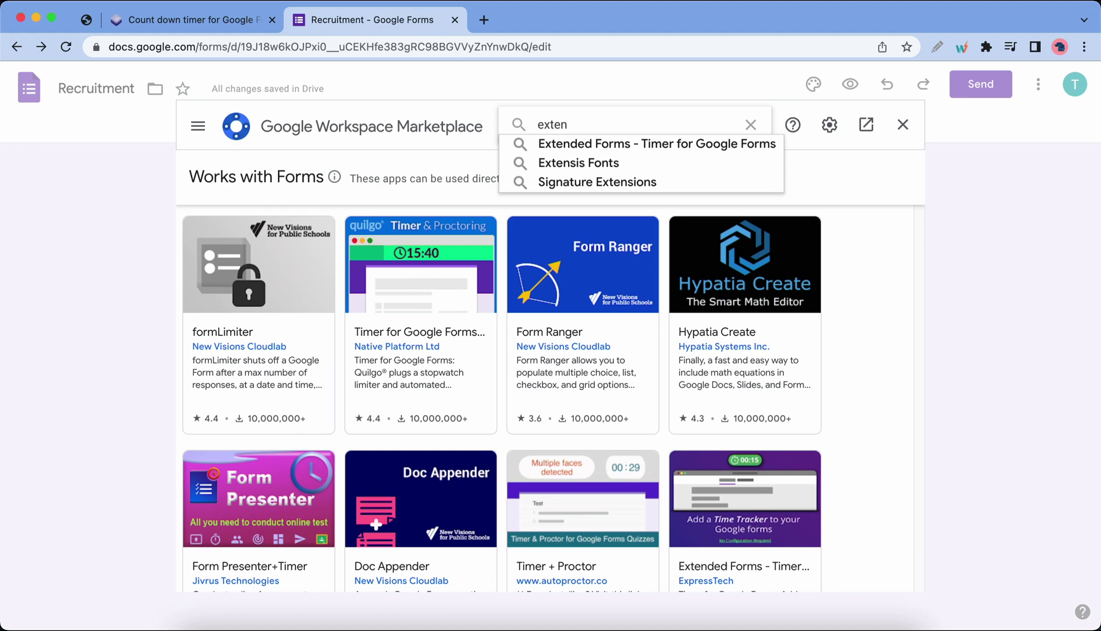
click(608, 144)
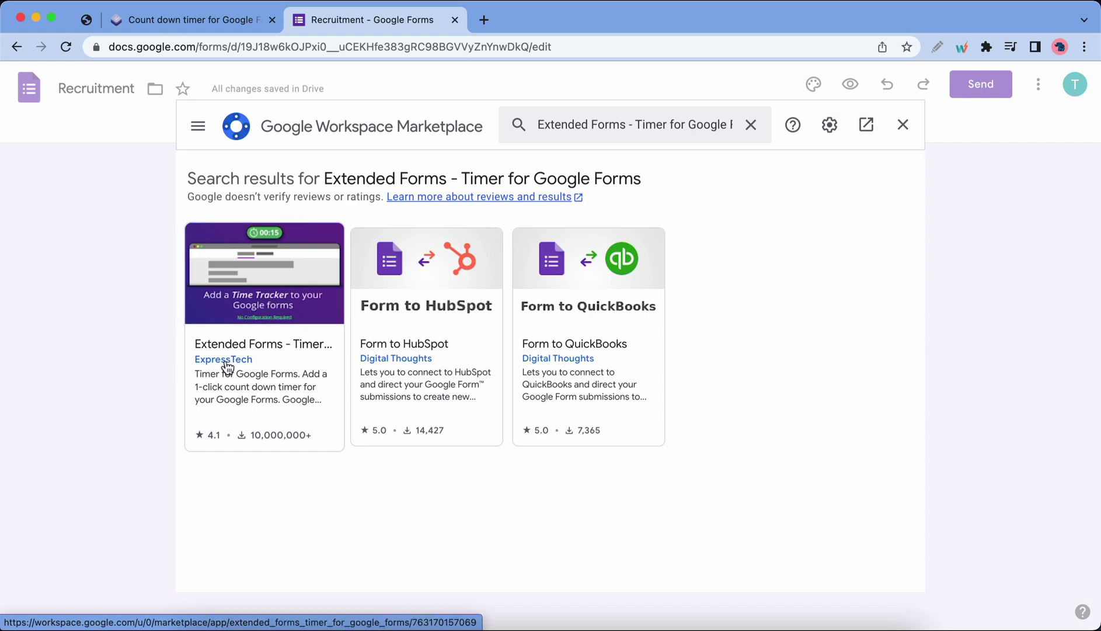
click(249, 292)
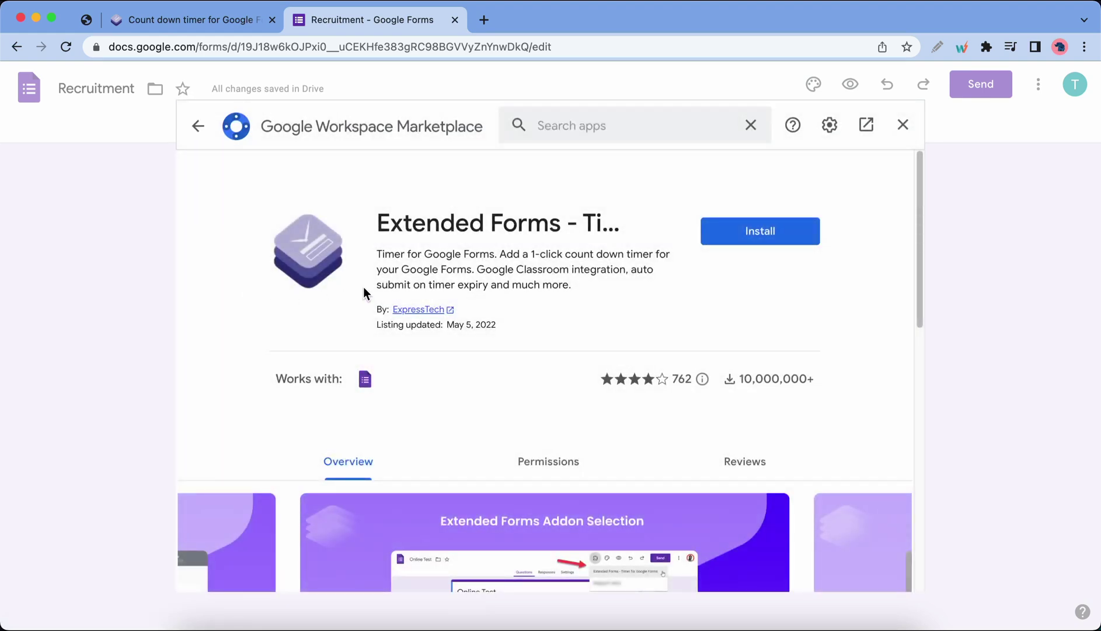
Install the Extended Forms timer add-on and authorise it with the Google account
click(812, 237)
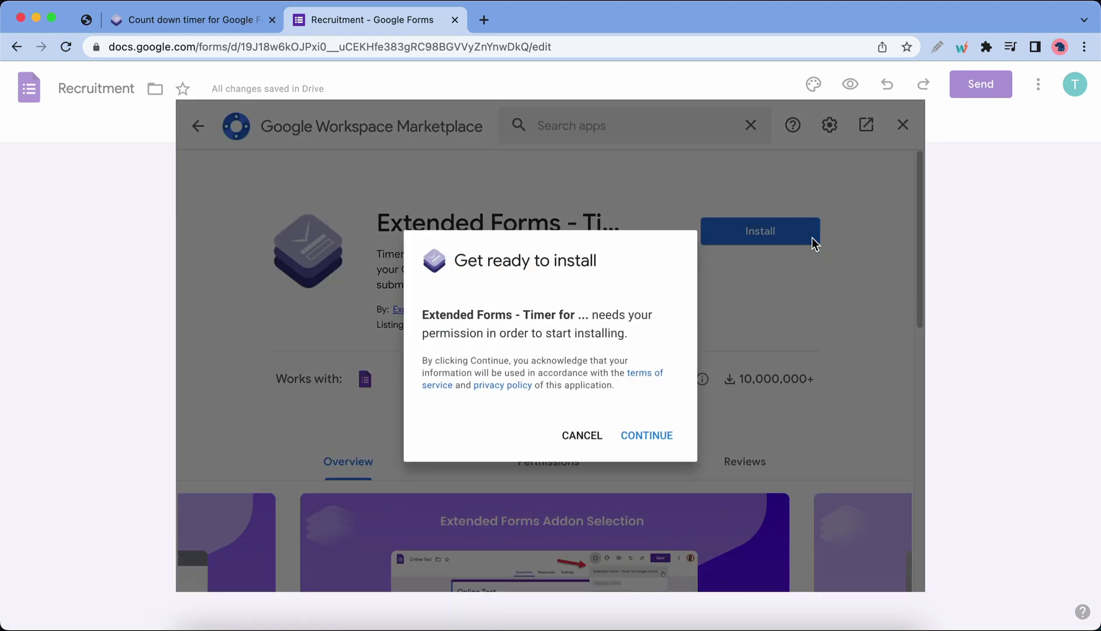
click(646, 438)
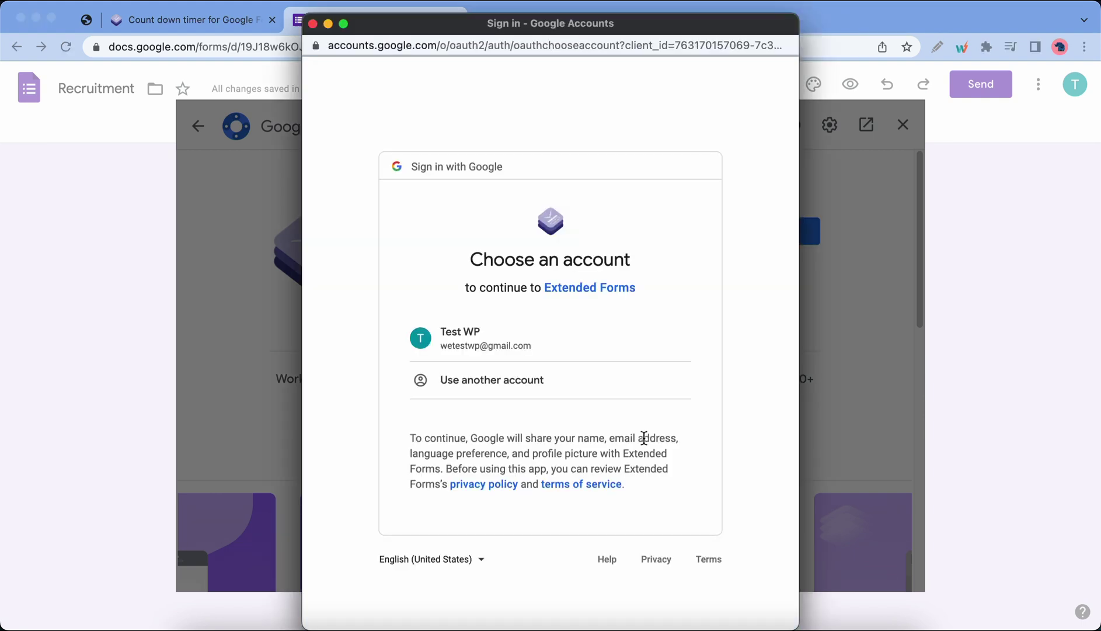
click(588, 345)
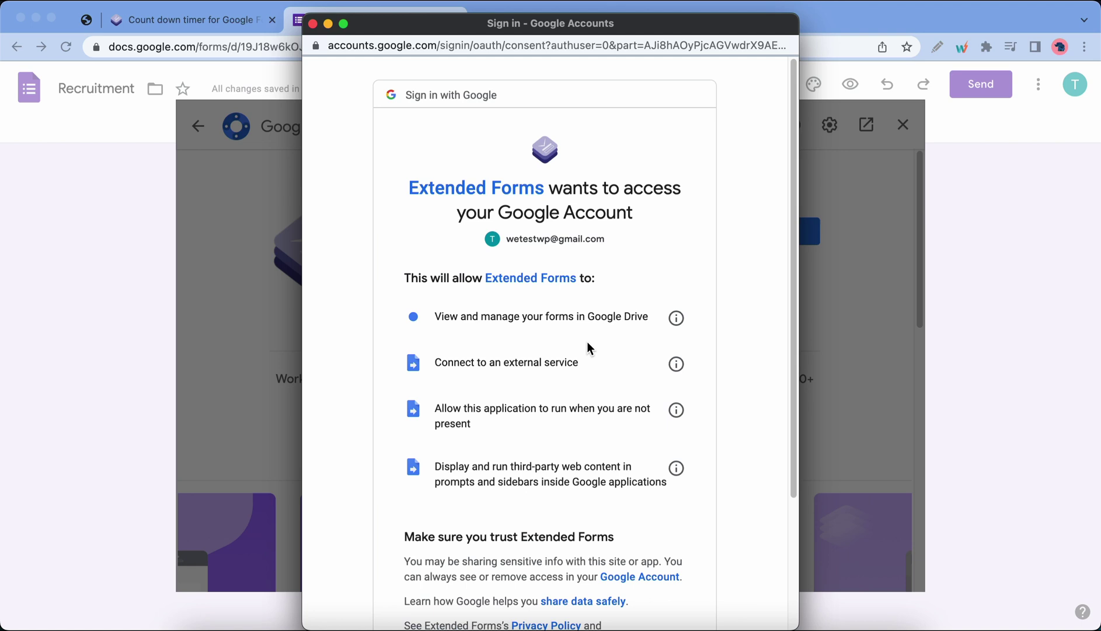
scroll(587, 344, down, 5)
click(604, 515)
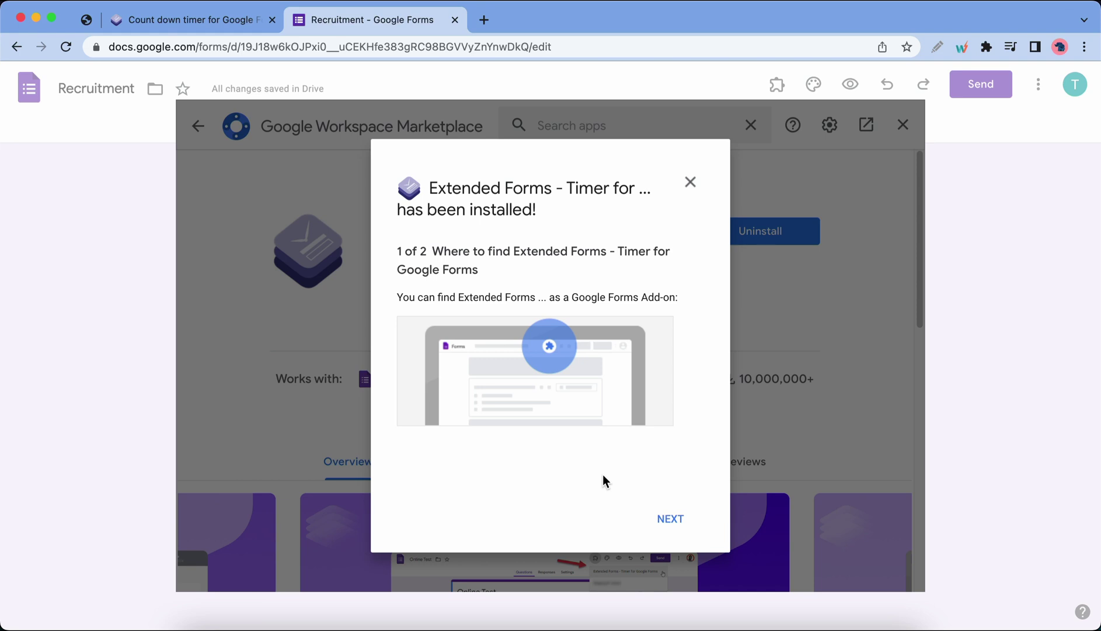
click(675, 518)
click(675, 518)
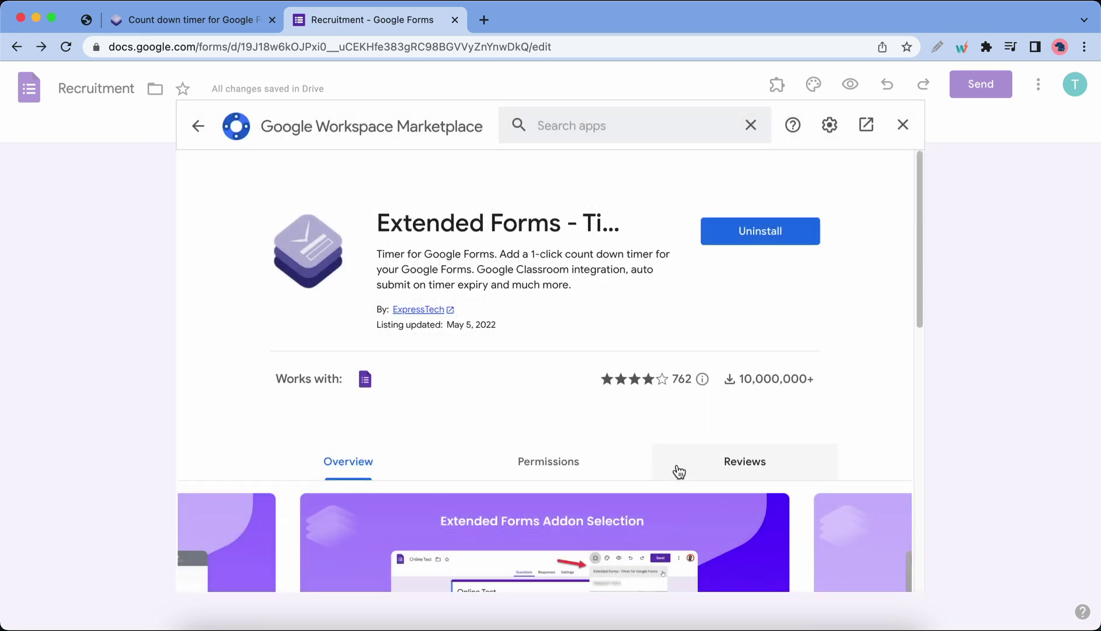
Connect the Recruitment form to Extendedforms.io and fix the flagged form settings
click(912, 125)
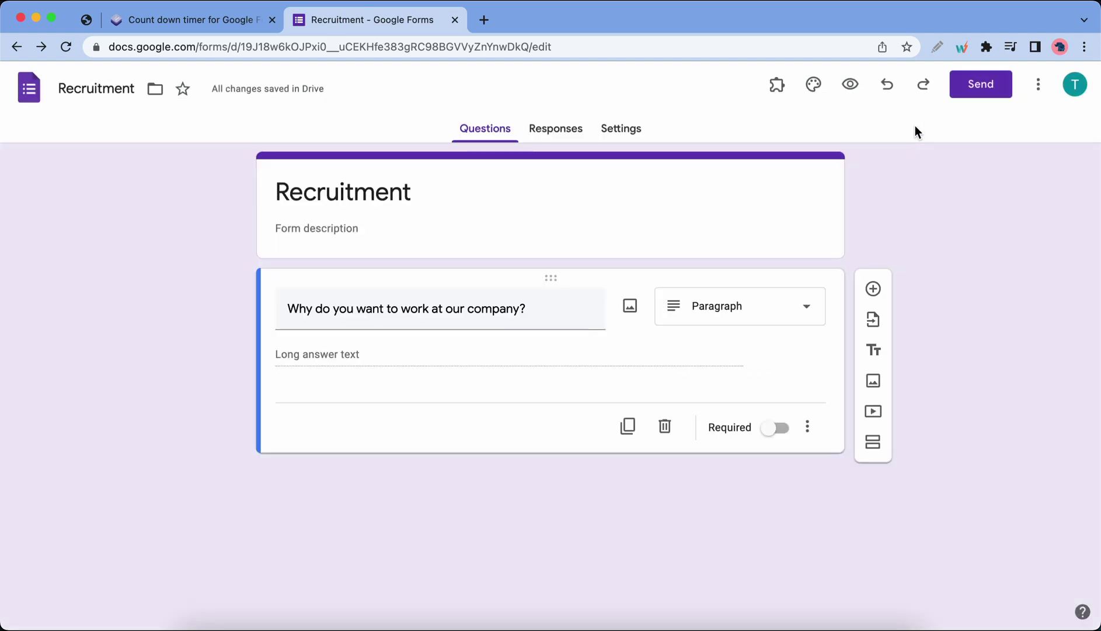
click(783, 93)
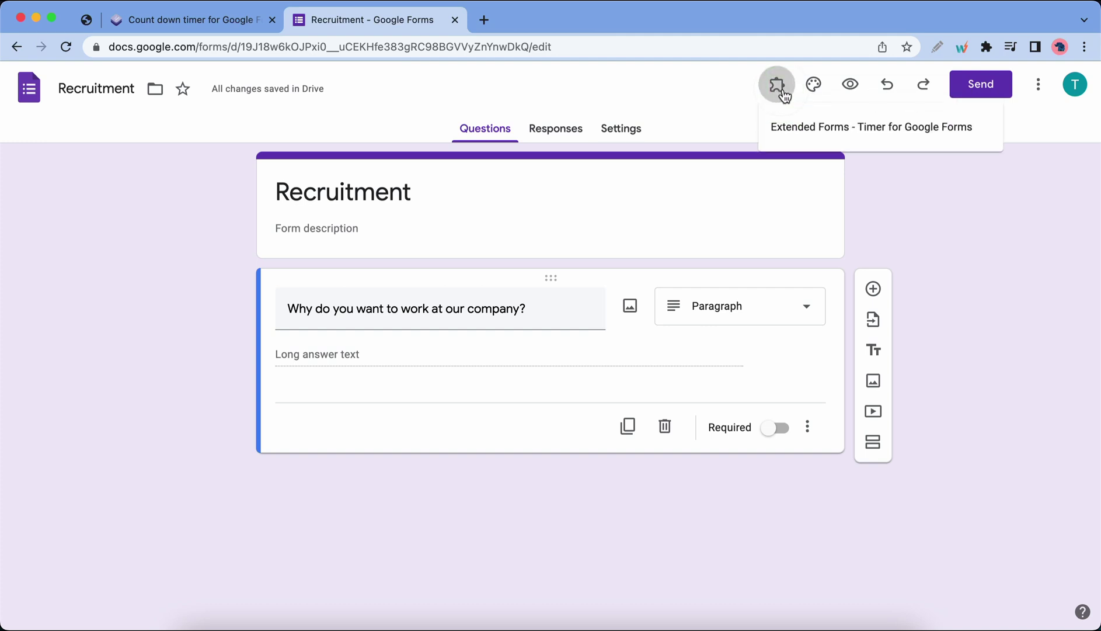
click(823, 128)
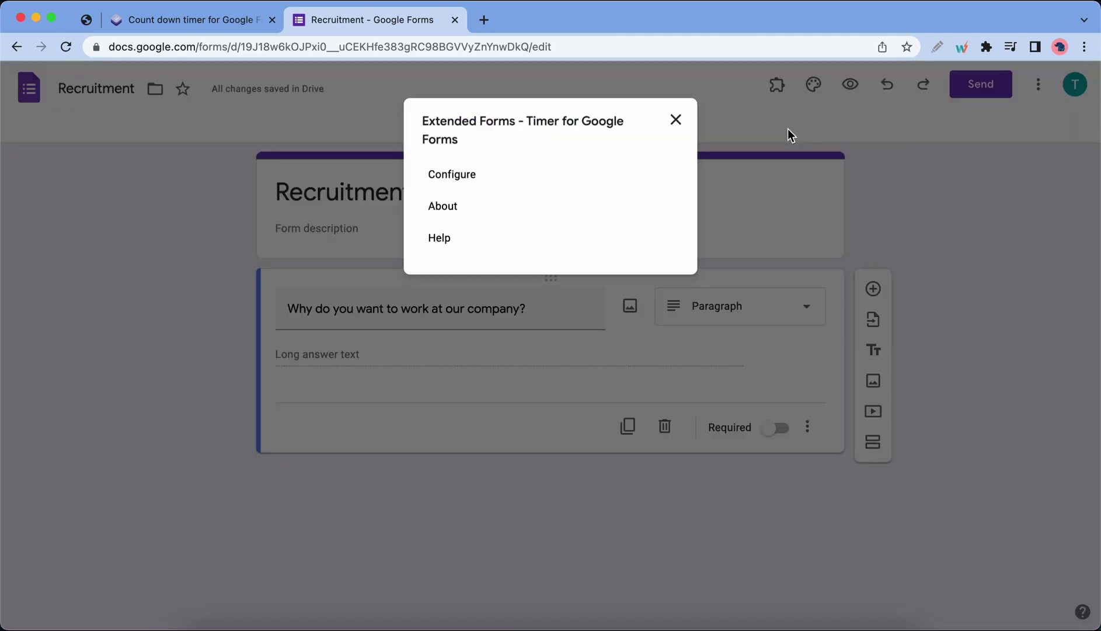
click(466, 177)
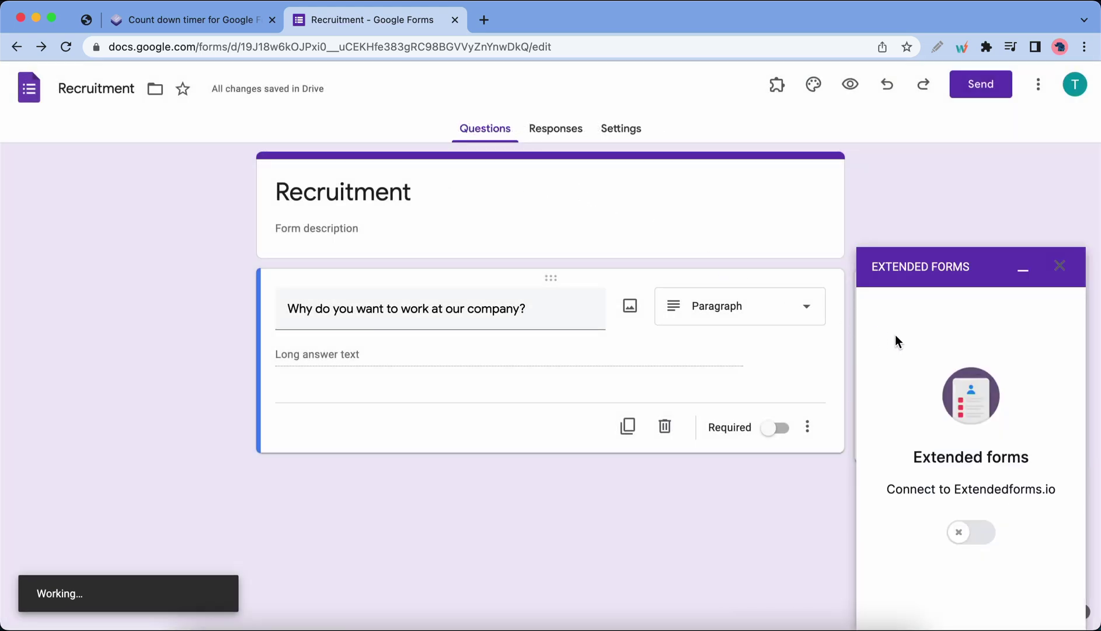
click(968, 543)
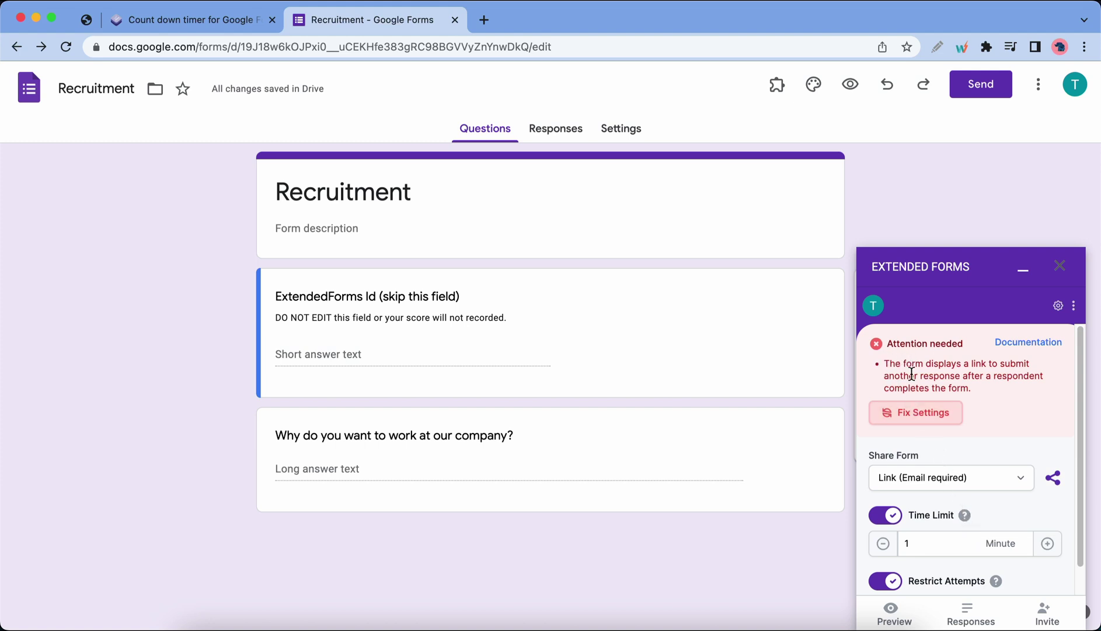
scroll(911, 372, down, 3)
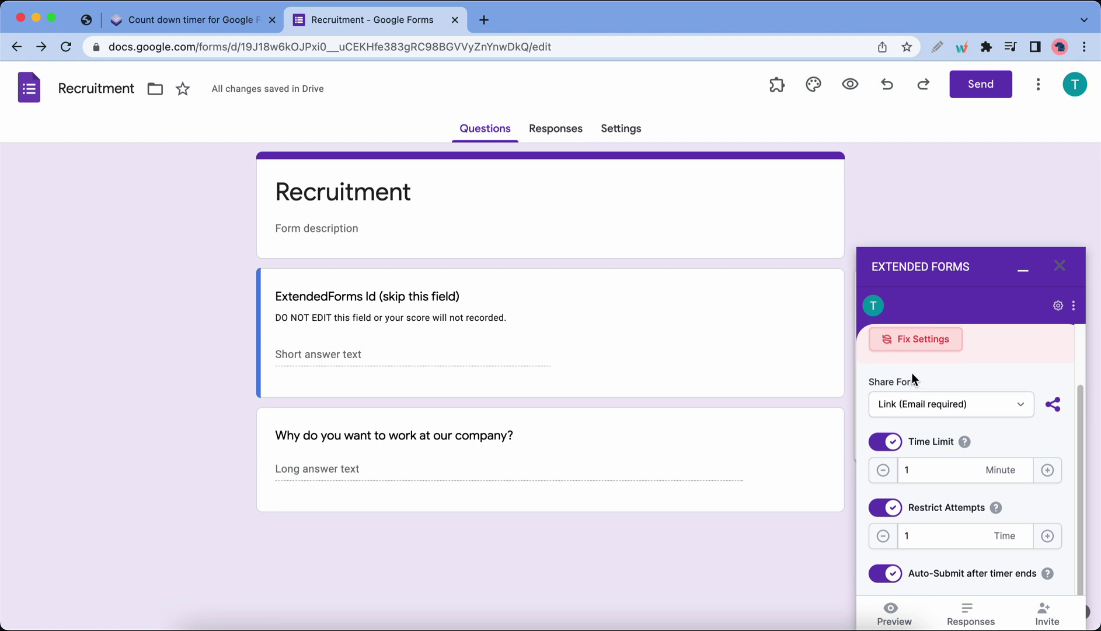
scroll(911, 372, up, 3)
click(912, 417)
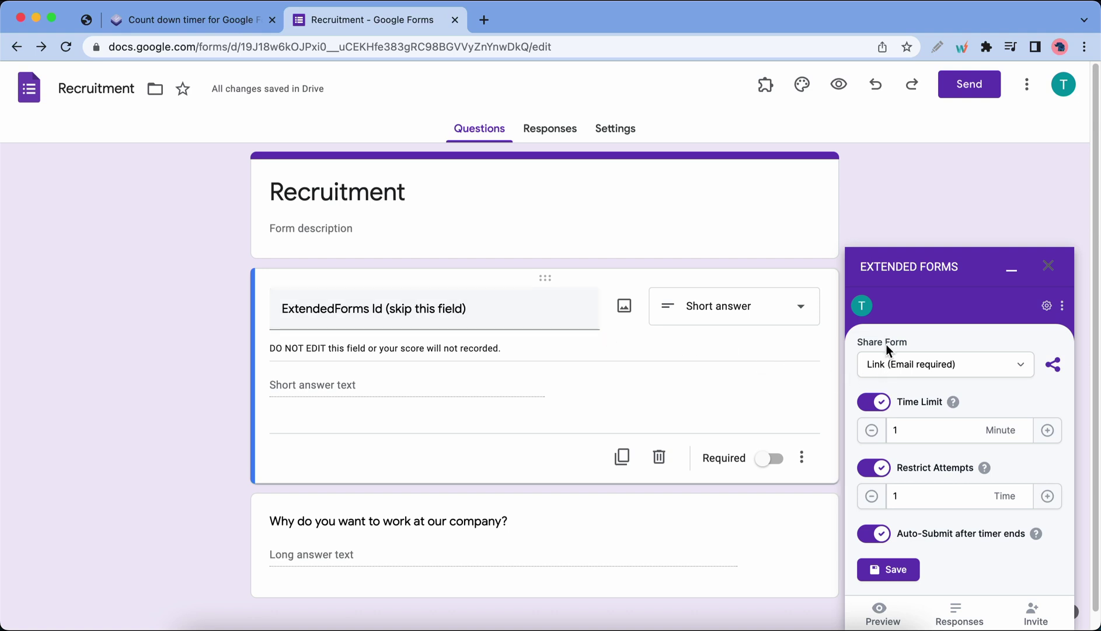
Keep the Link (Email required) option, set a 3-minute time limit and 1 allowed attempt
click(984, 368)
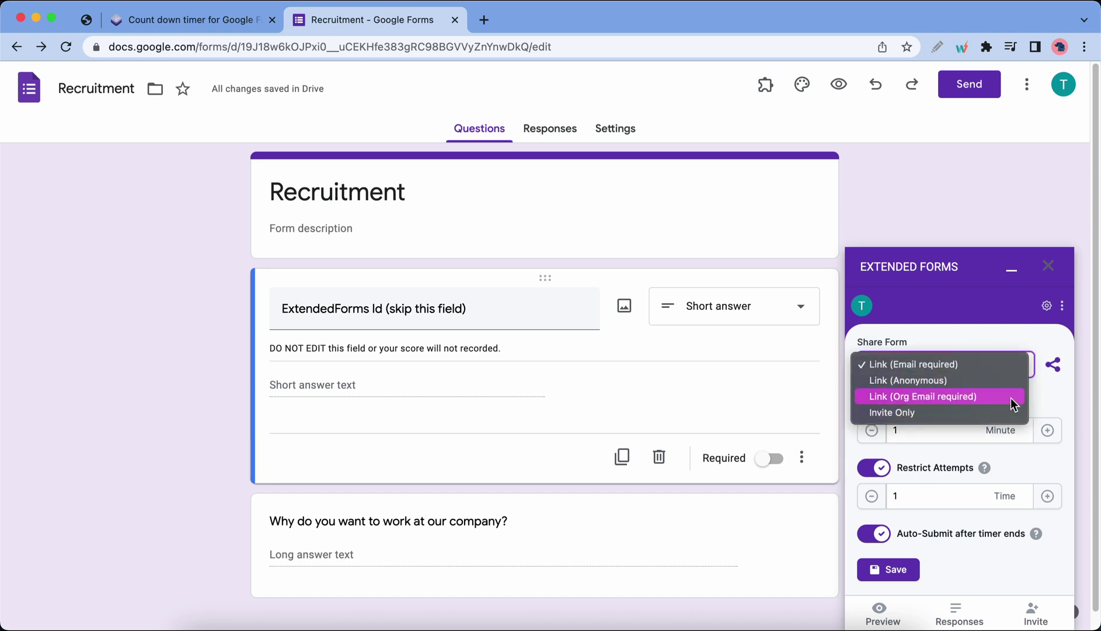
click(1036, 393)
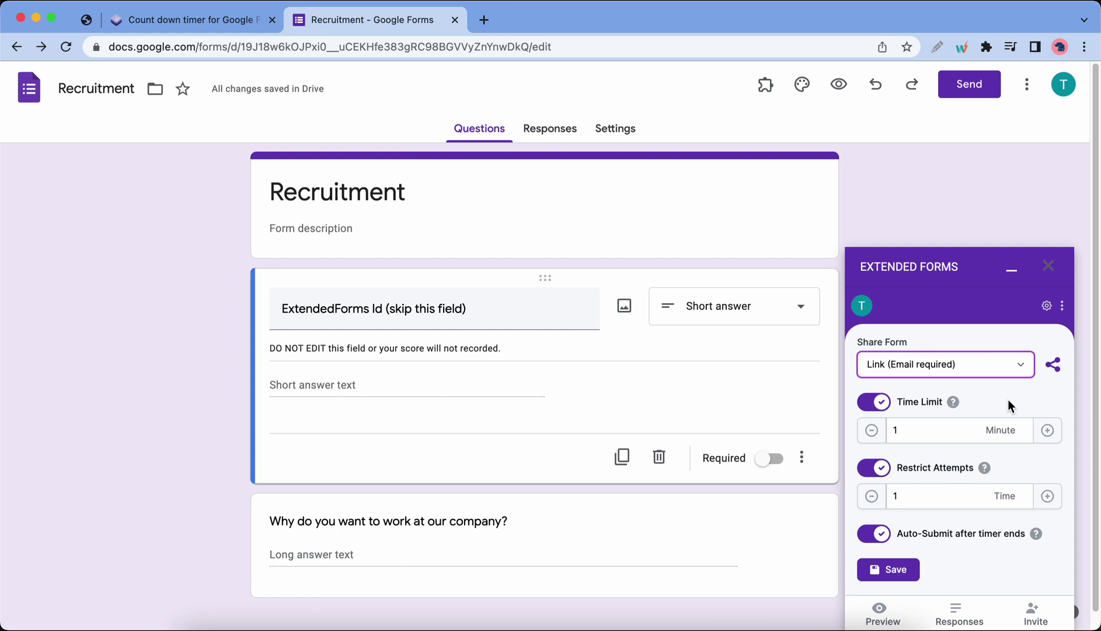
click(884, 403)
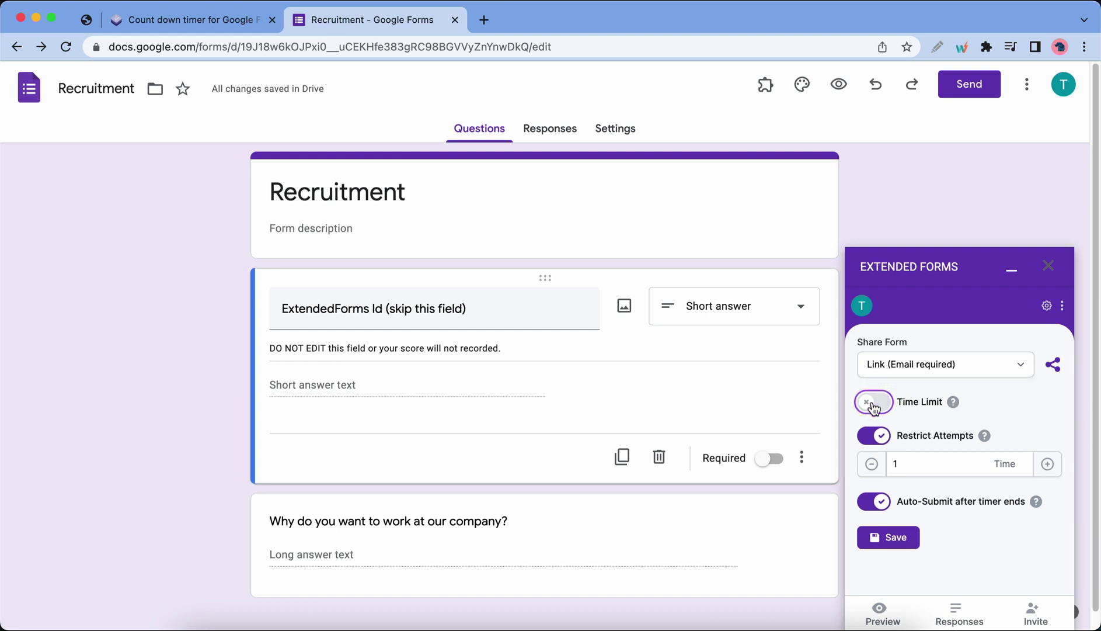
click(875, 407)
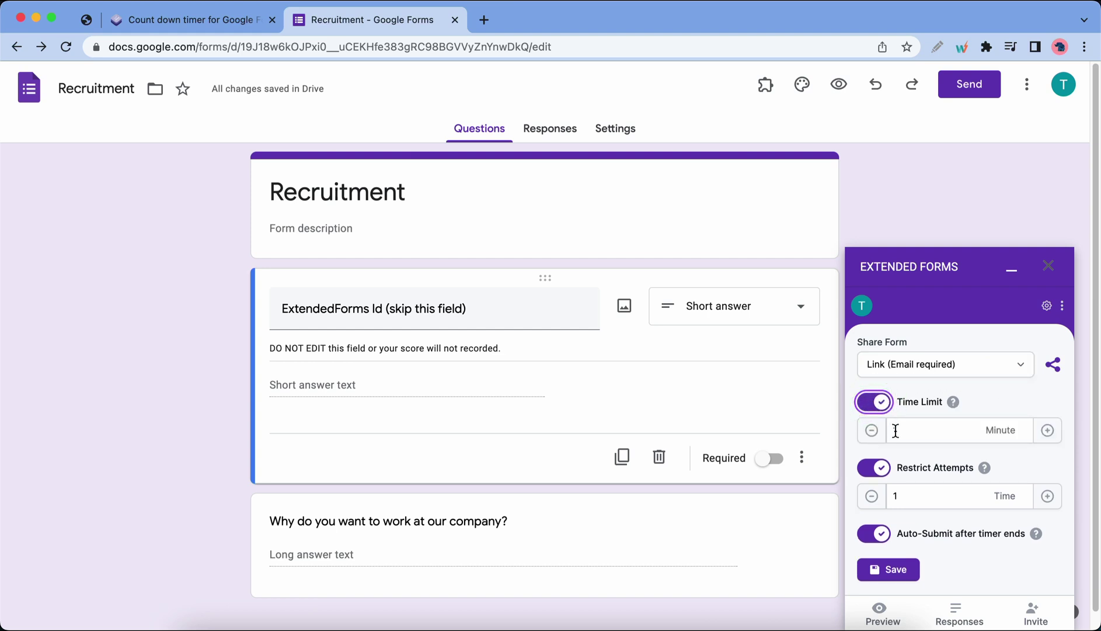
click(1047, 432)
click(1048, 432)
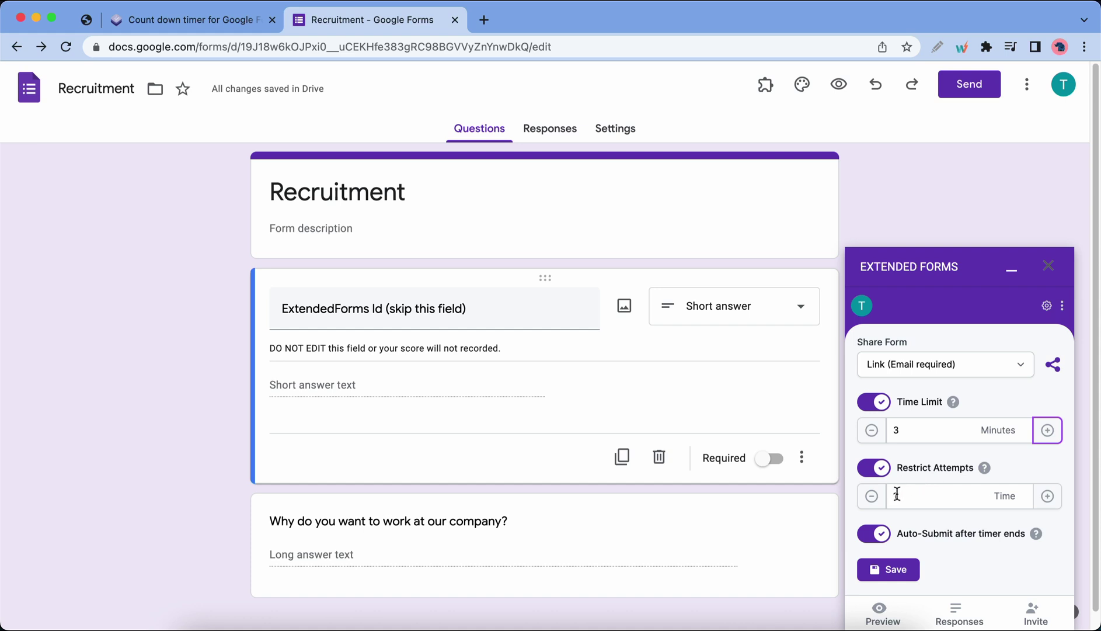
click(875, 467)
click(875, 467)
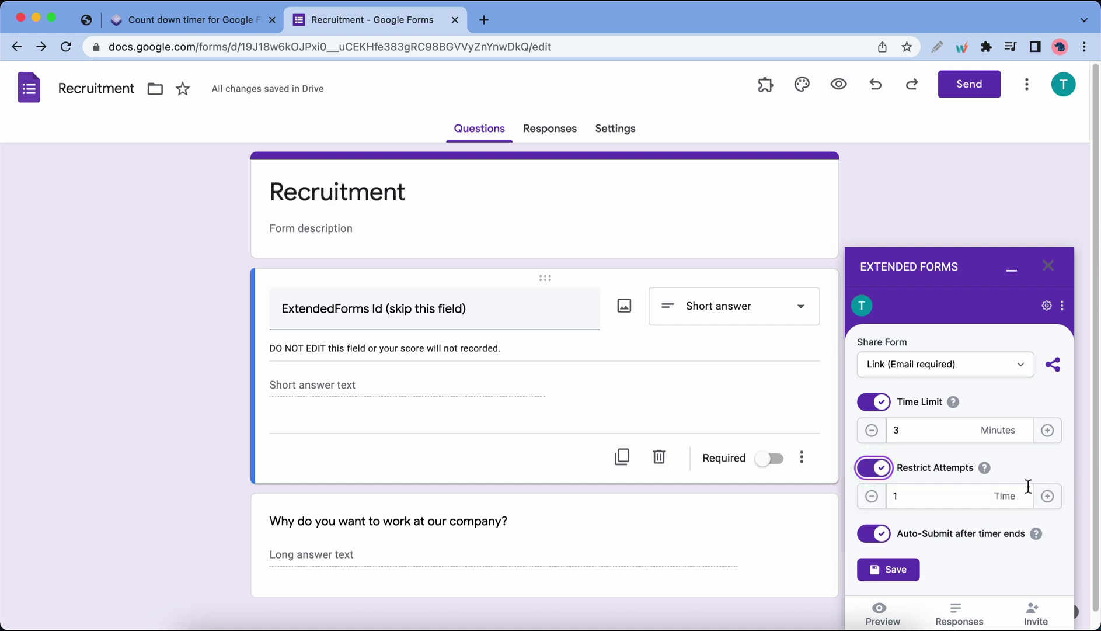
click(1049, 497)
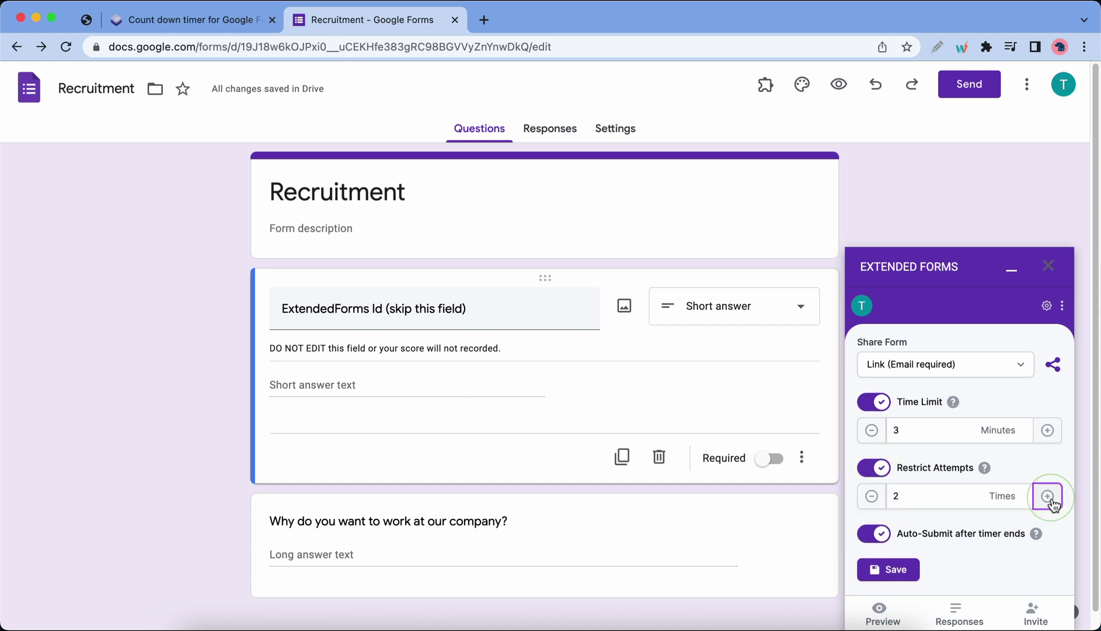
click(872, 497)
Keep auto-submit after the timer ends on and save the timer settings
scroll(922, 496, down, 1)
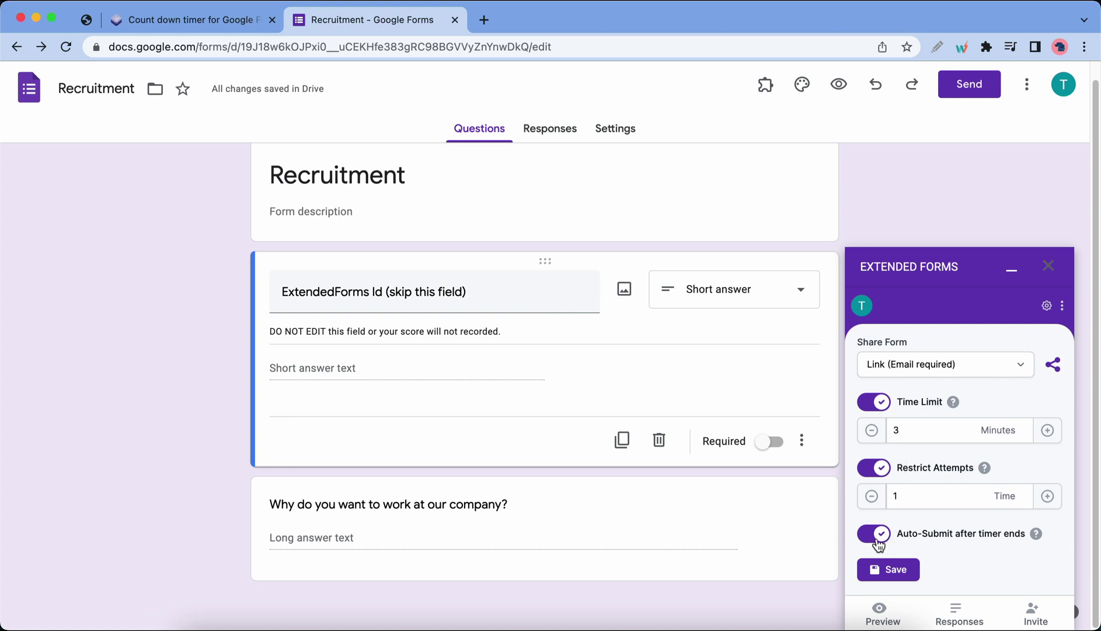
click(880, 537)
click(880, 536)
click(912, 574)
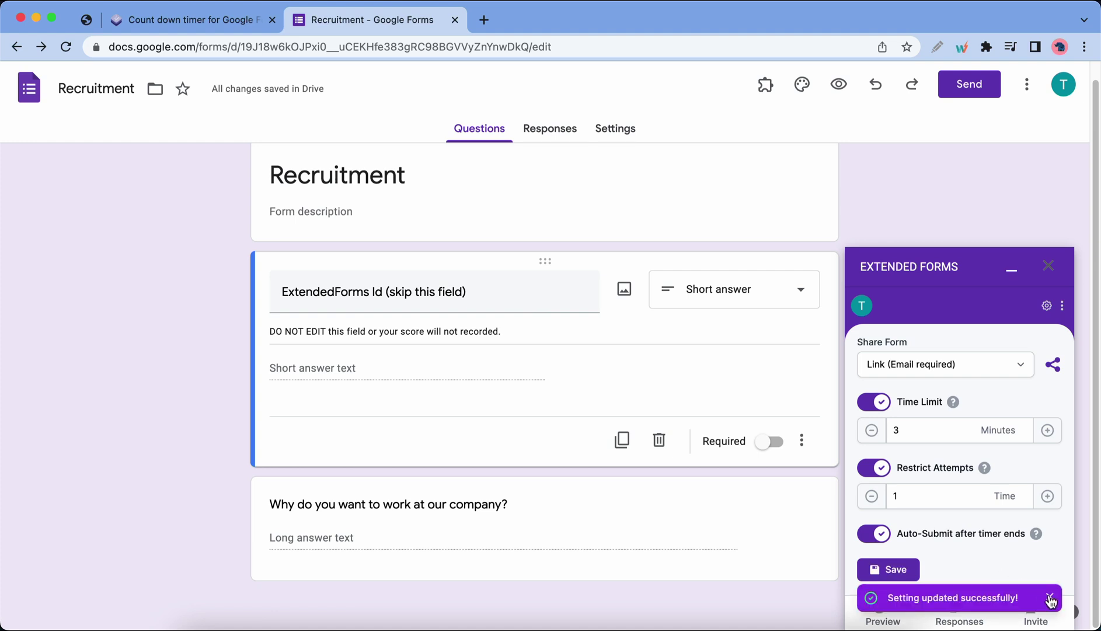
click(1052, 594)
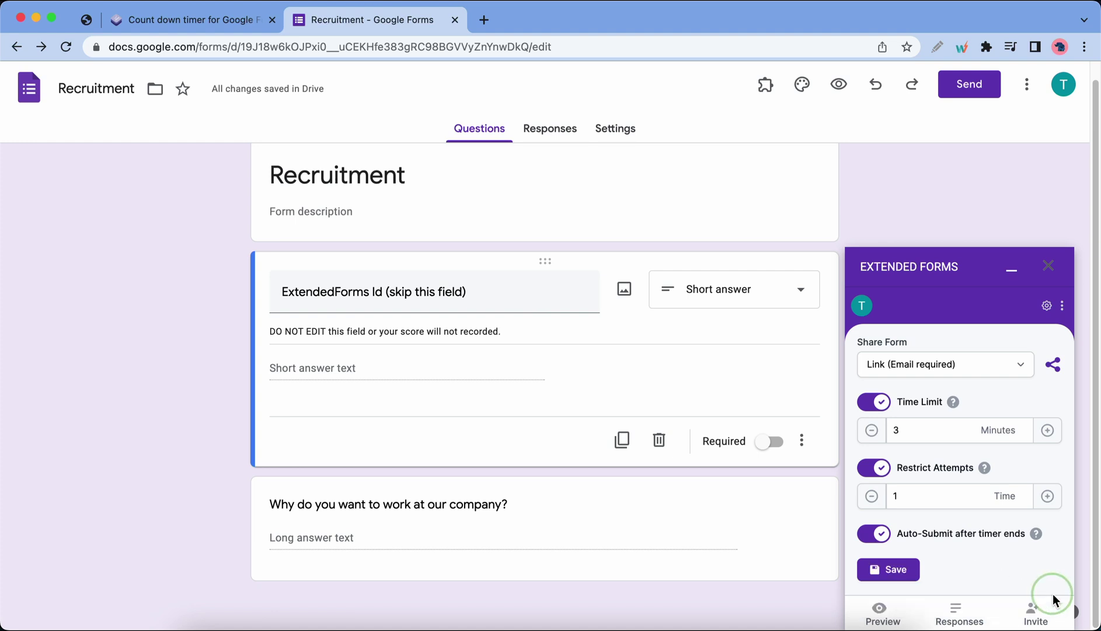
Preview the timed form on extendedforms.io and copy the Recruitment form's shareable link
click(882, 610)
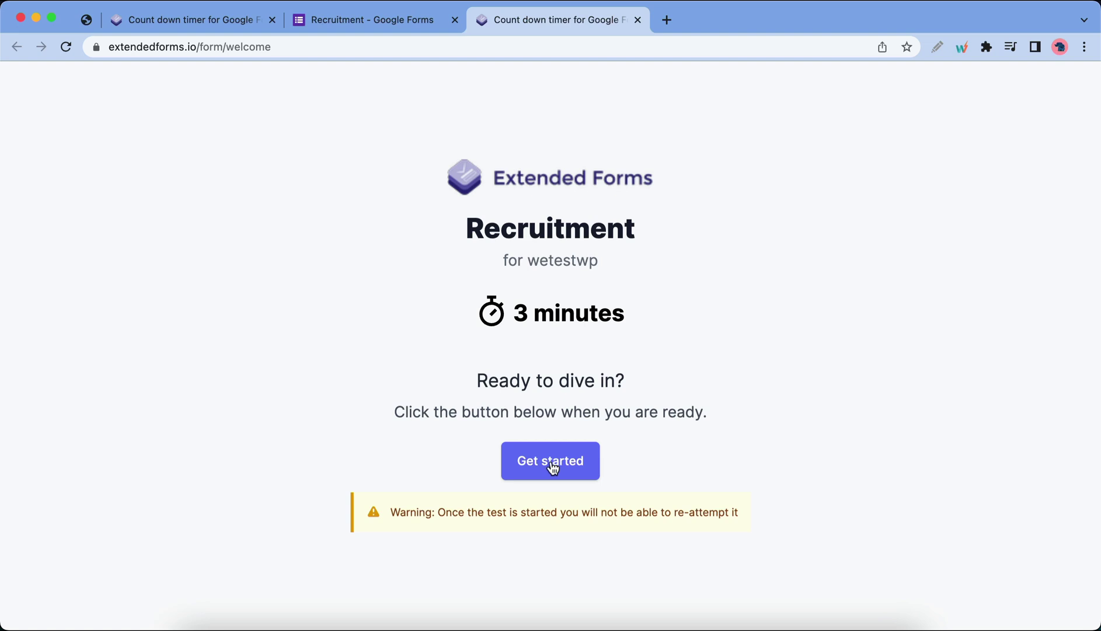
click(411, 29)
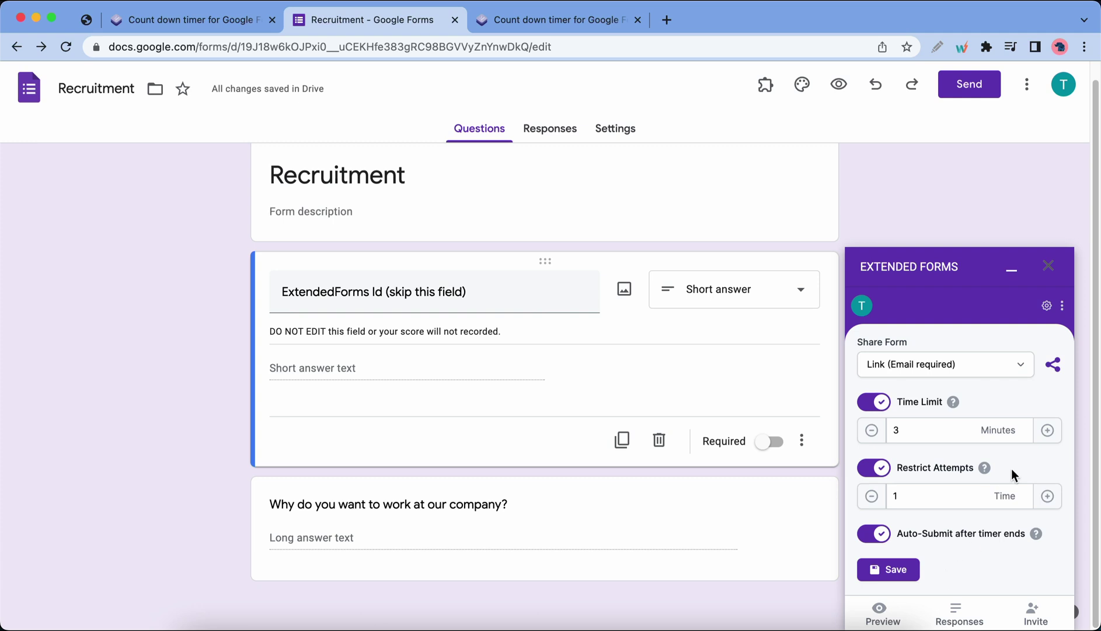
click(1054, 368)
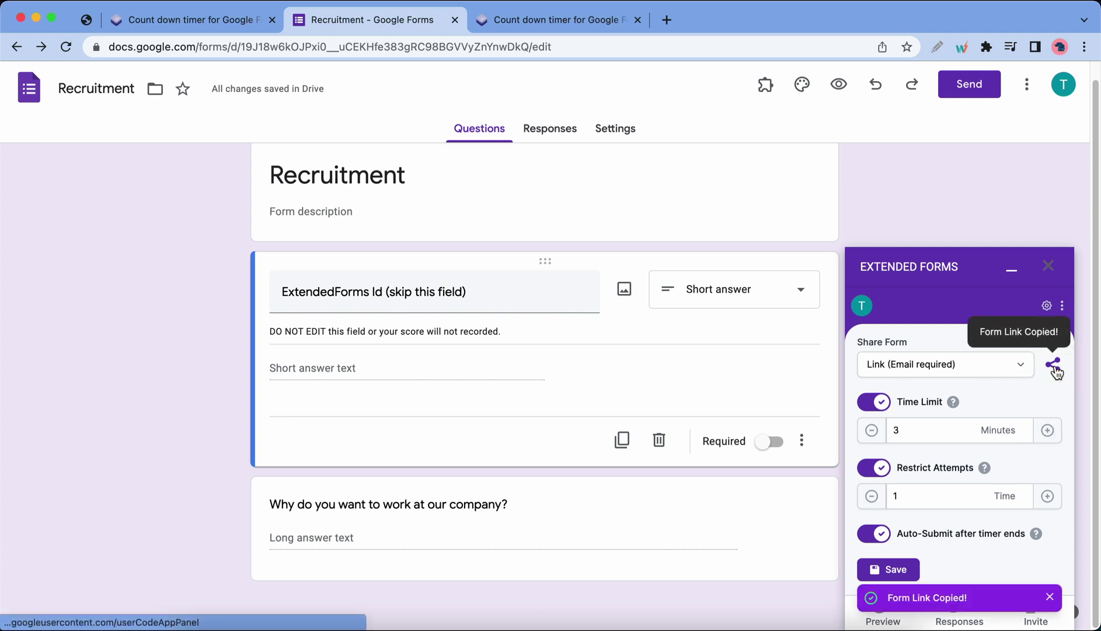
Load the copied Recruitment form link in a new browser tab
click(666, 20)
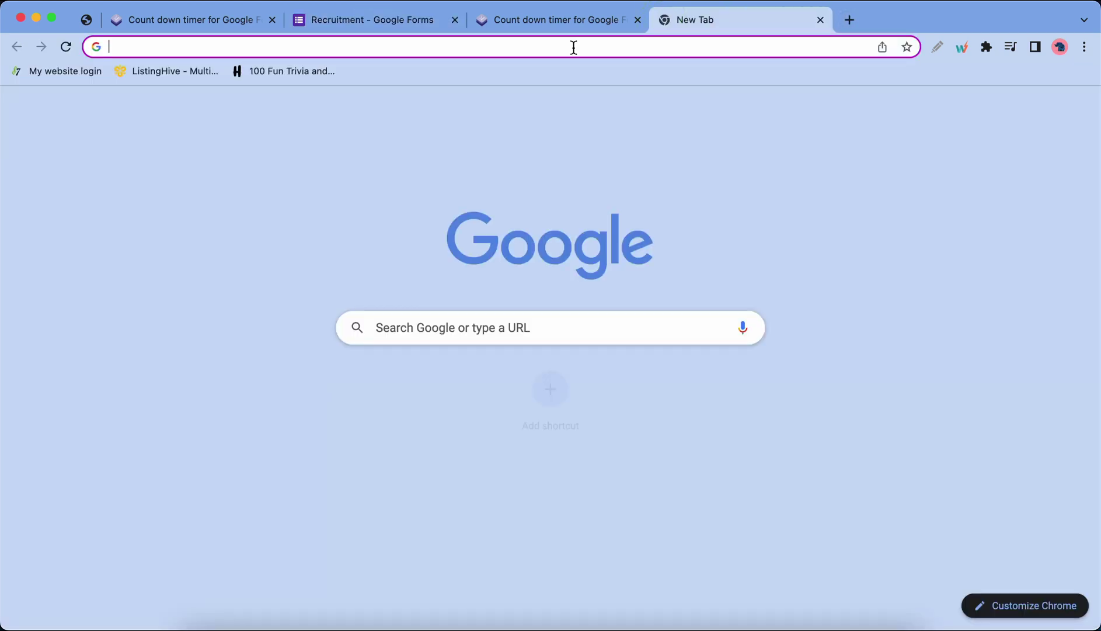
right_click(574, 48)
click(605, 140)
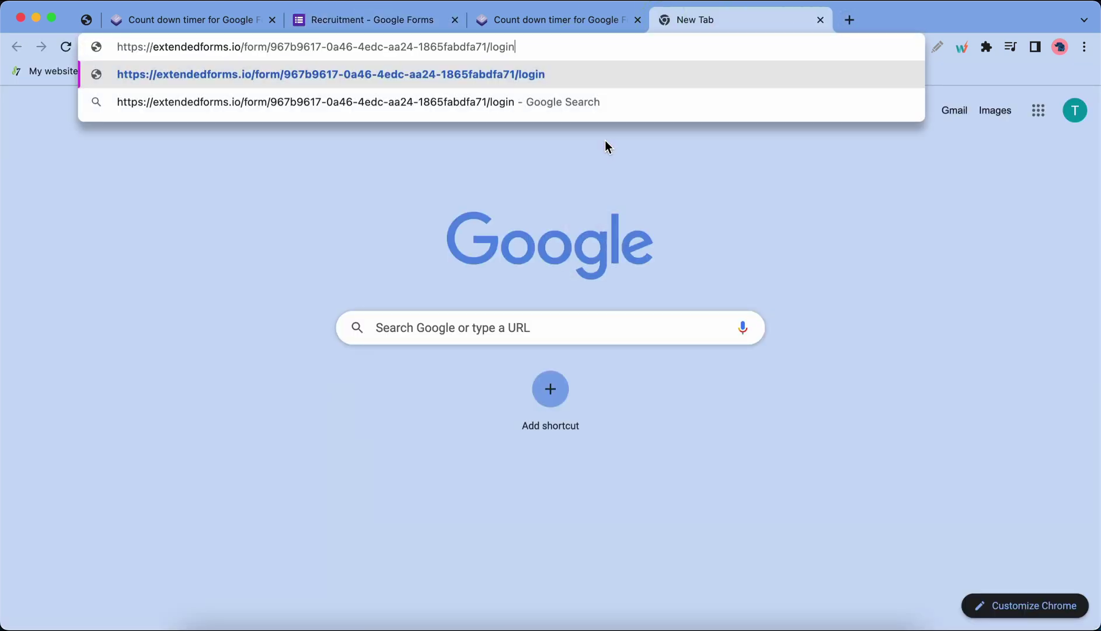
key(Return)
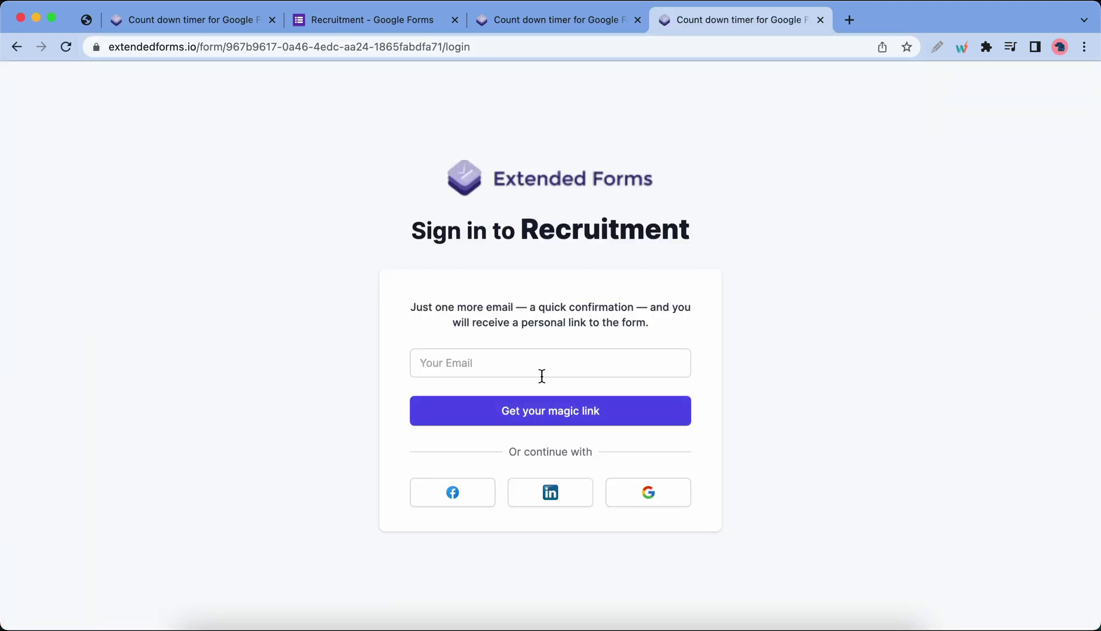
Start the timed Recruitment test, answer 'I love the culture' and submit it
click(821, 22)
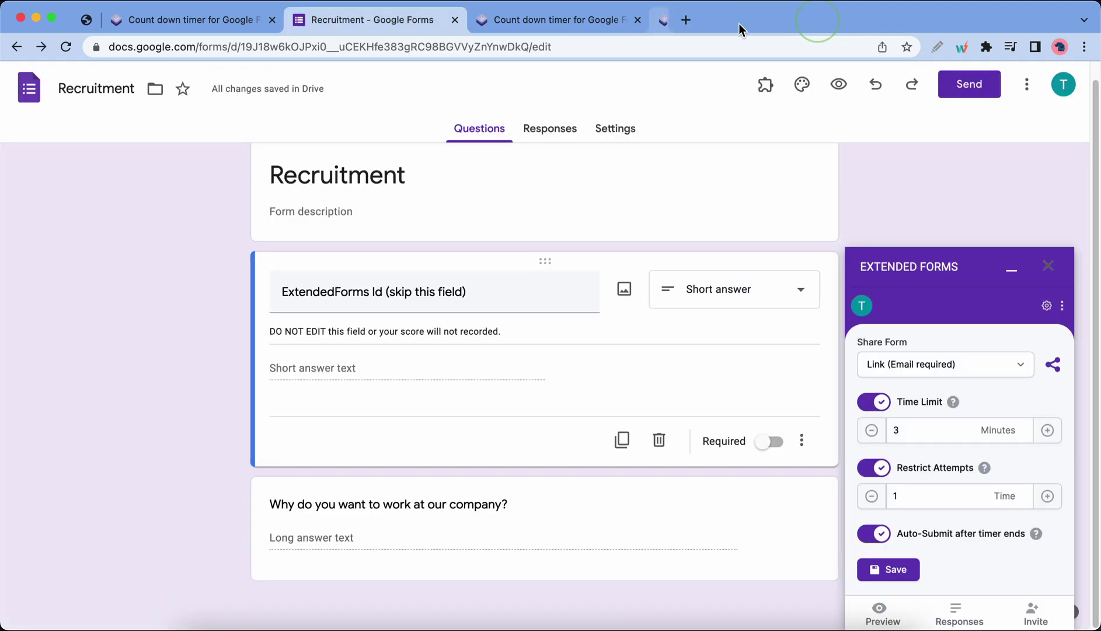
click(565, 26)
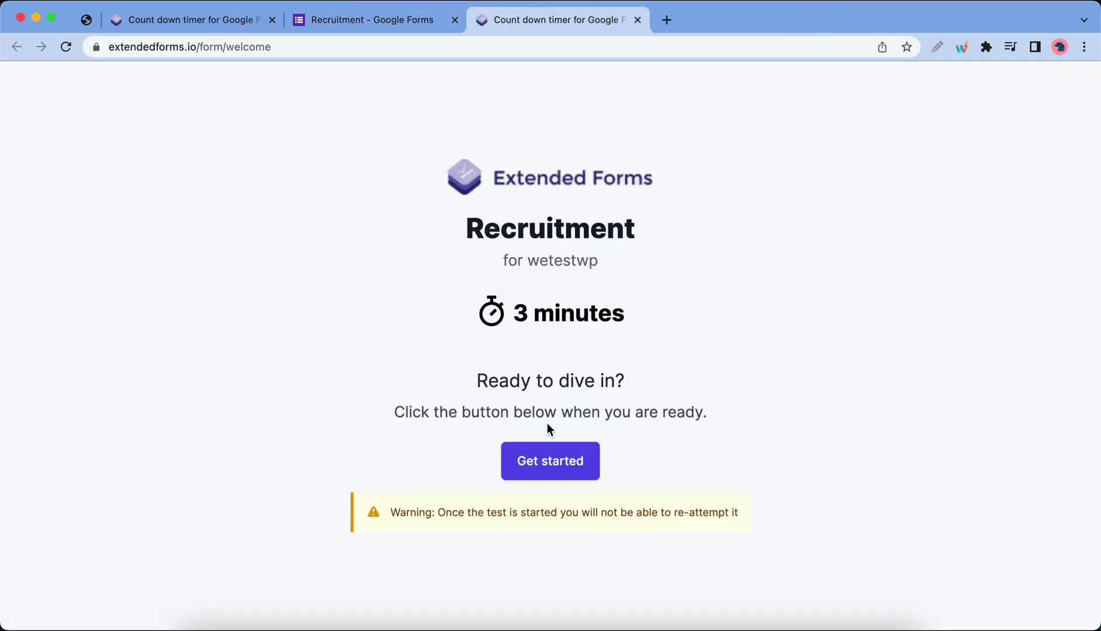
click(547, 465)
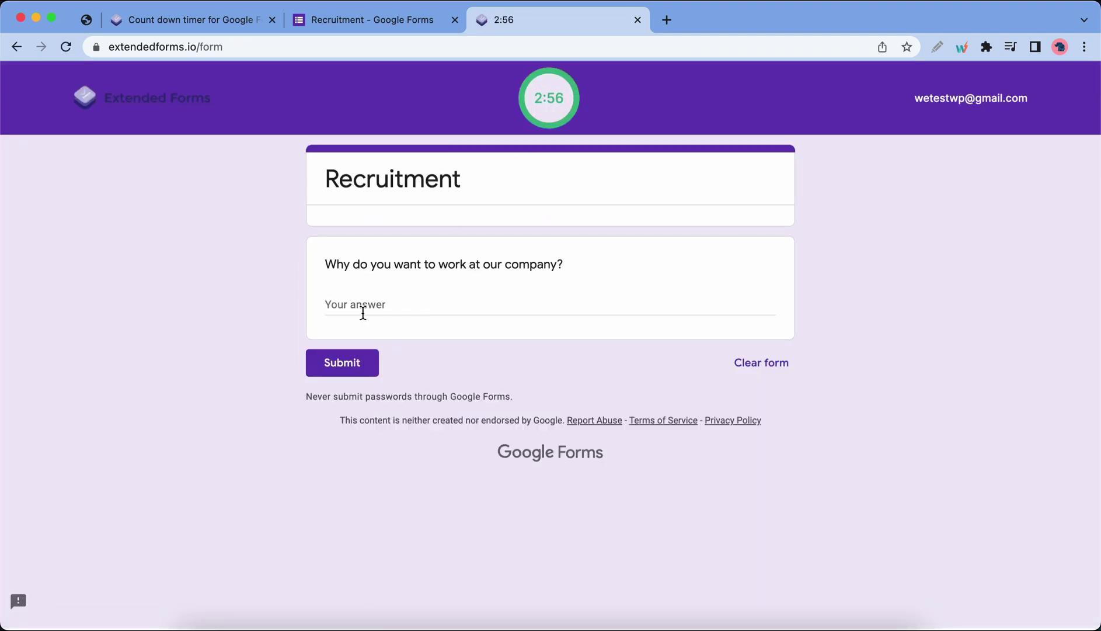
click(363, 310)
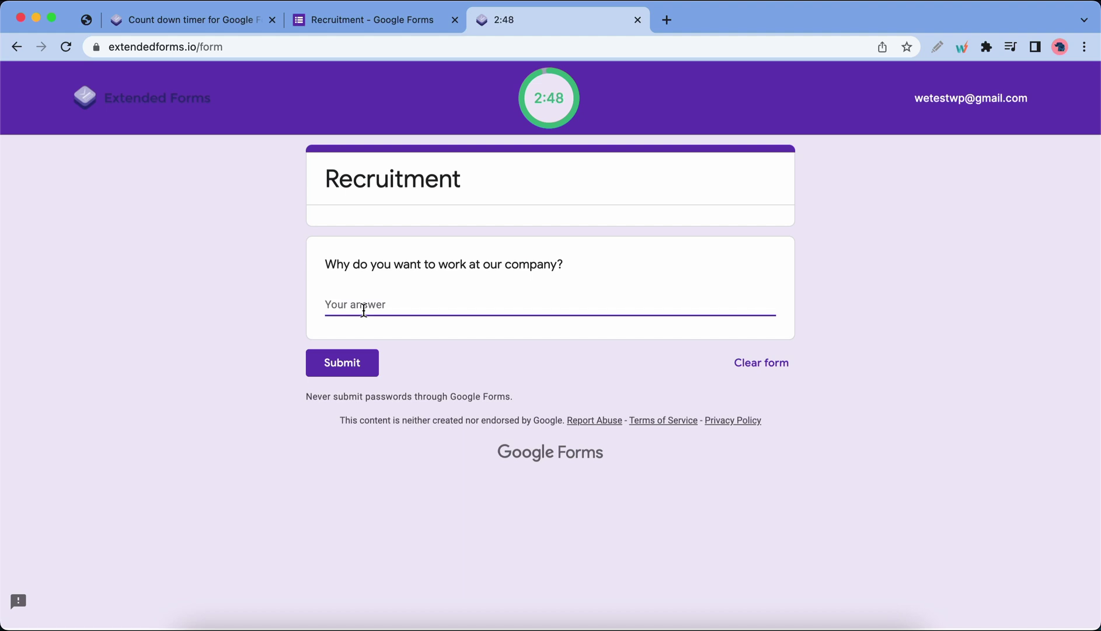
text(I love the culture.)
click(361, 369)
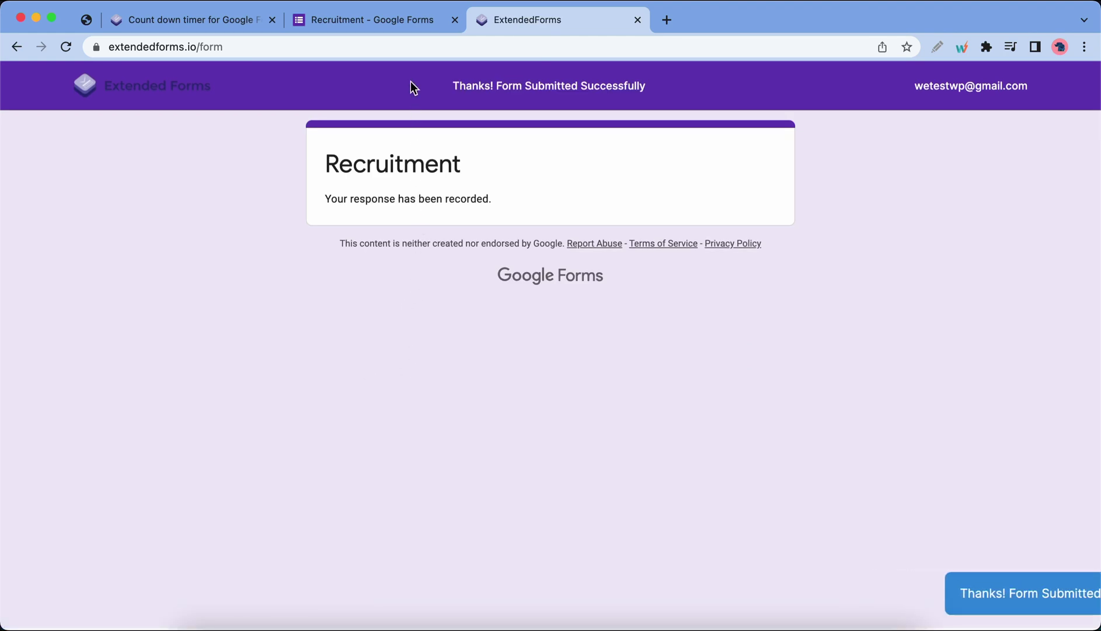
Open the Recruitment form's Extended Forms responses from the editor's add-on panel
click(405, 20)
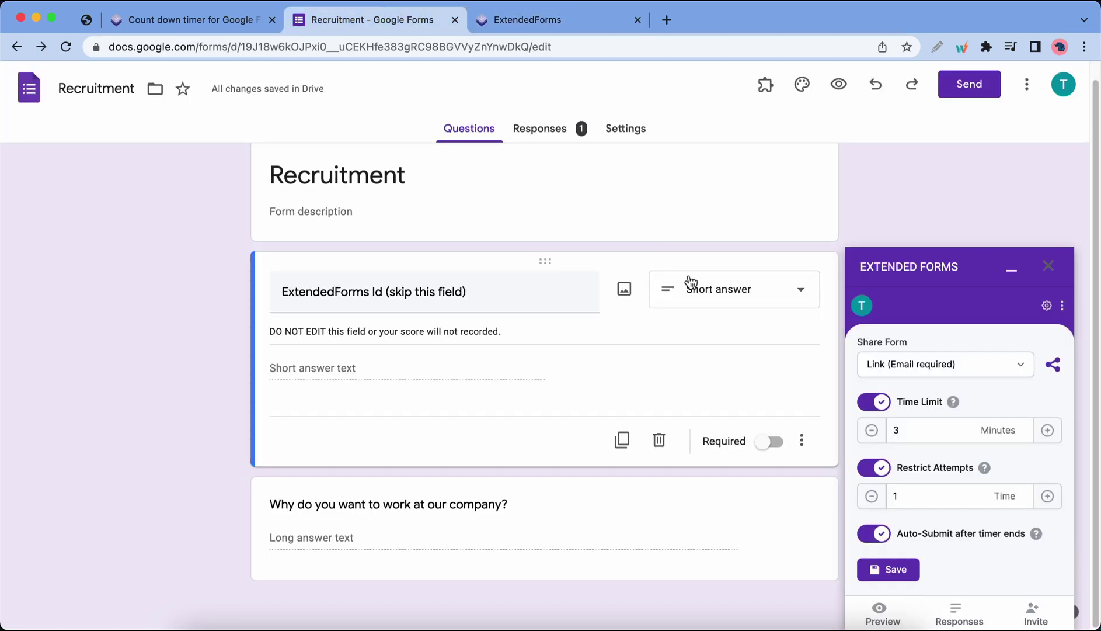
click(958, 619)
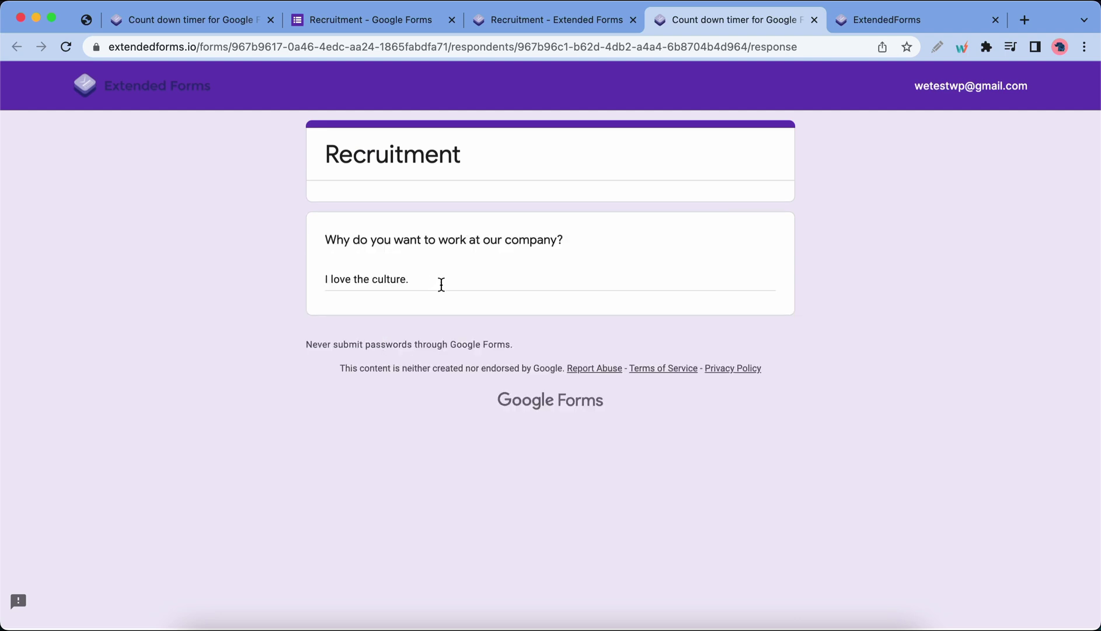
Close the response view and turn Recruitment's Accept Response off, then back on
click(814, 20)
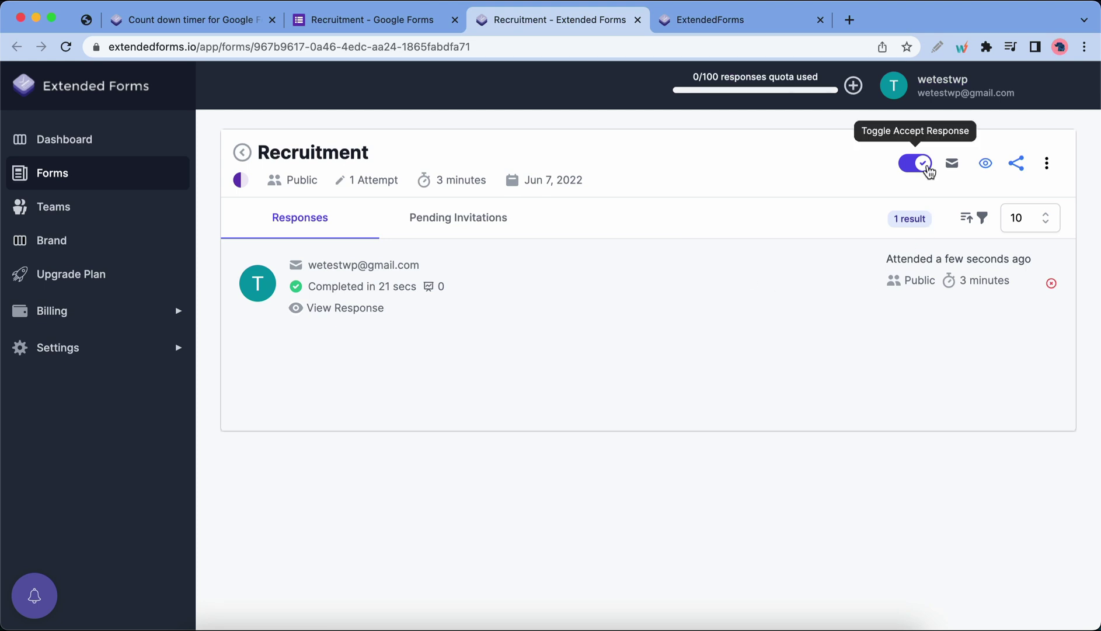
click(929, 171)
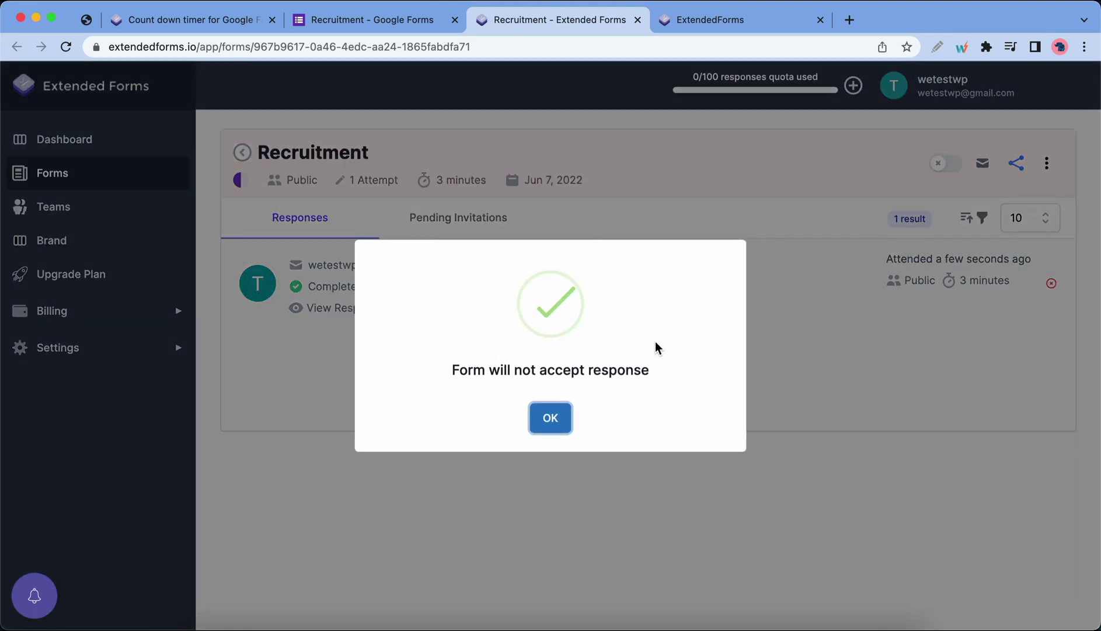
click(553, 416)
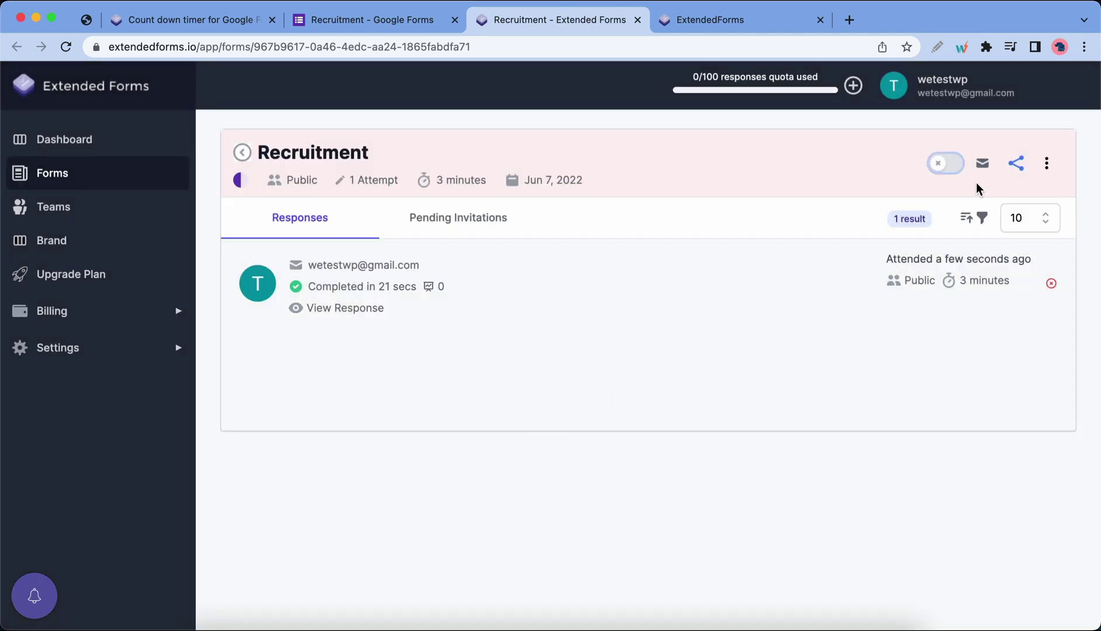
click(942, 167)
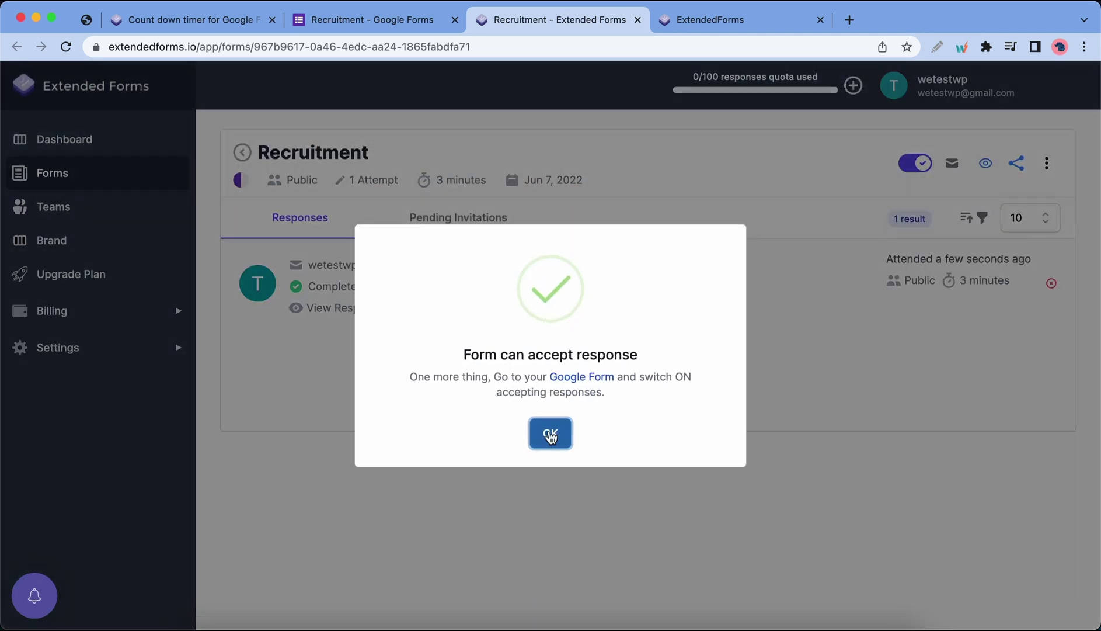
click(551, 429)
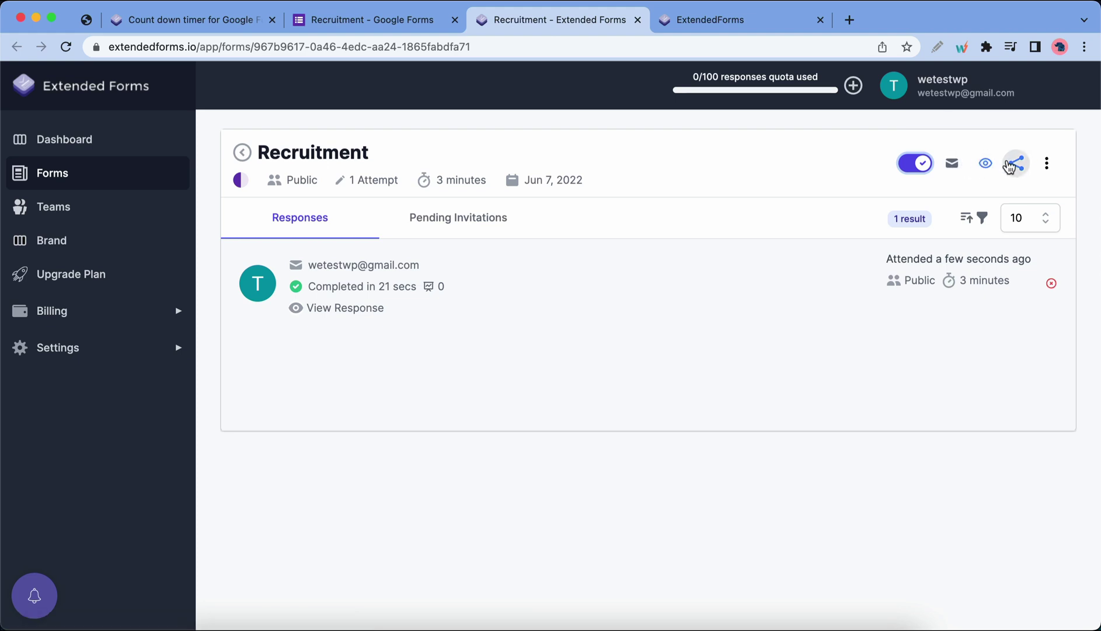
Try shortening the Recruitment share link, declining the plan upgrade offer with No, Later
click(1017, 165)
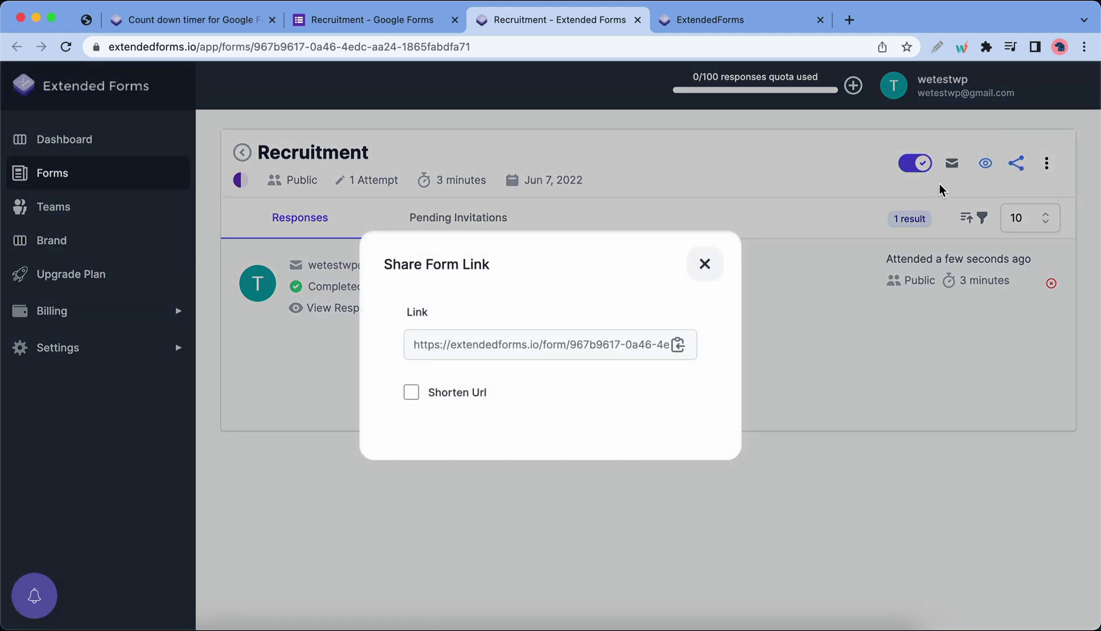
click(412, 394)
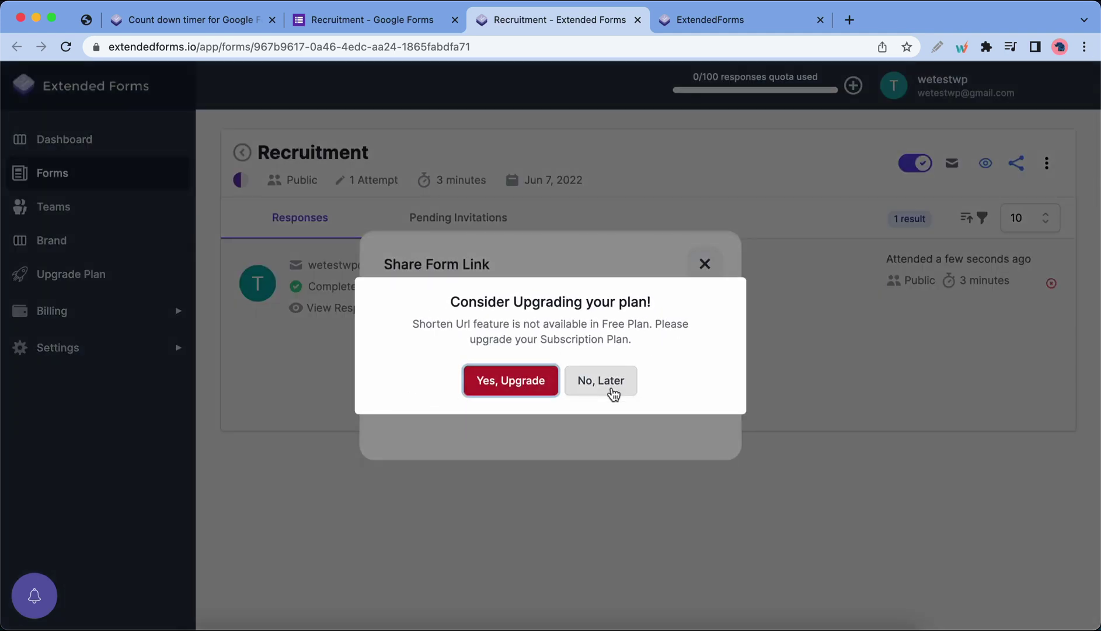
click(607, 387)
click(65, 138)
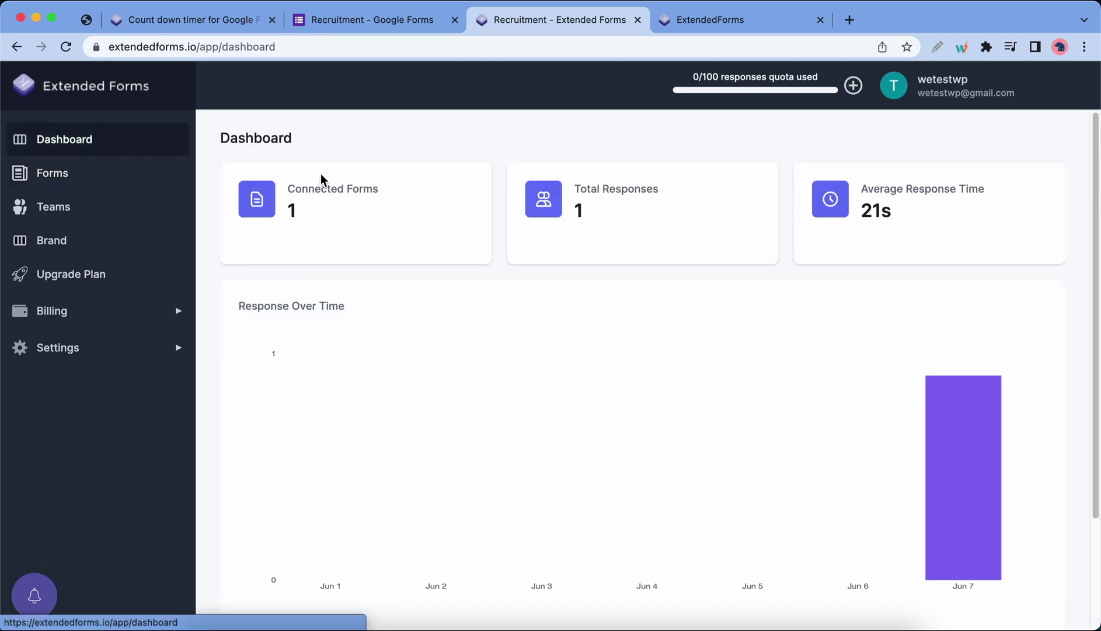
scroll(627, 334, down, 2)
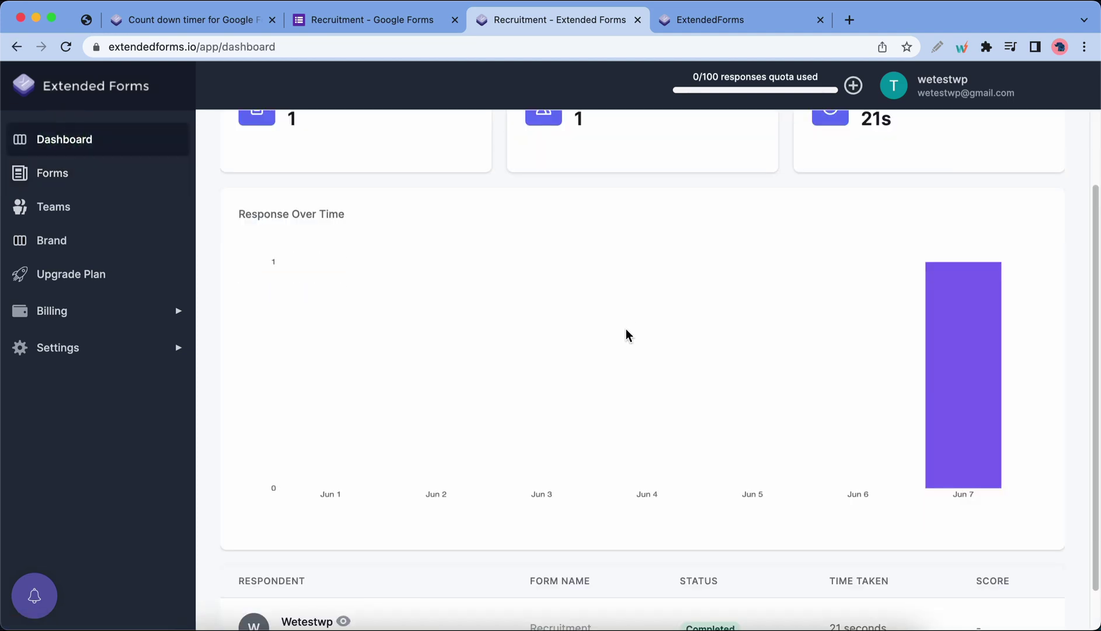
scroll(626, 334, down, 1)
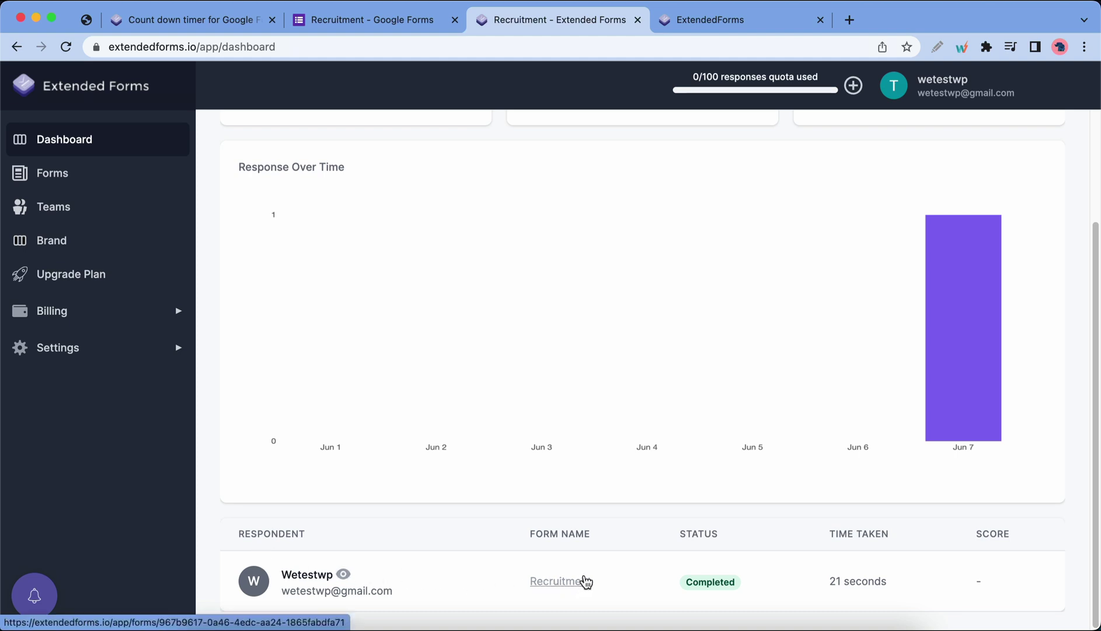
scroll(585, 581, up, 3)
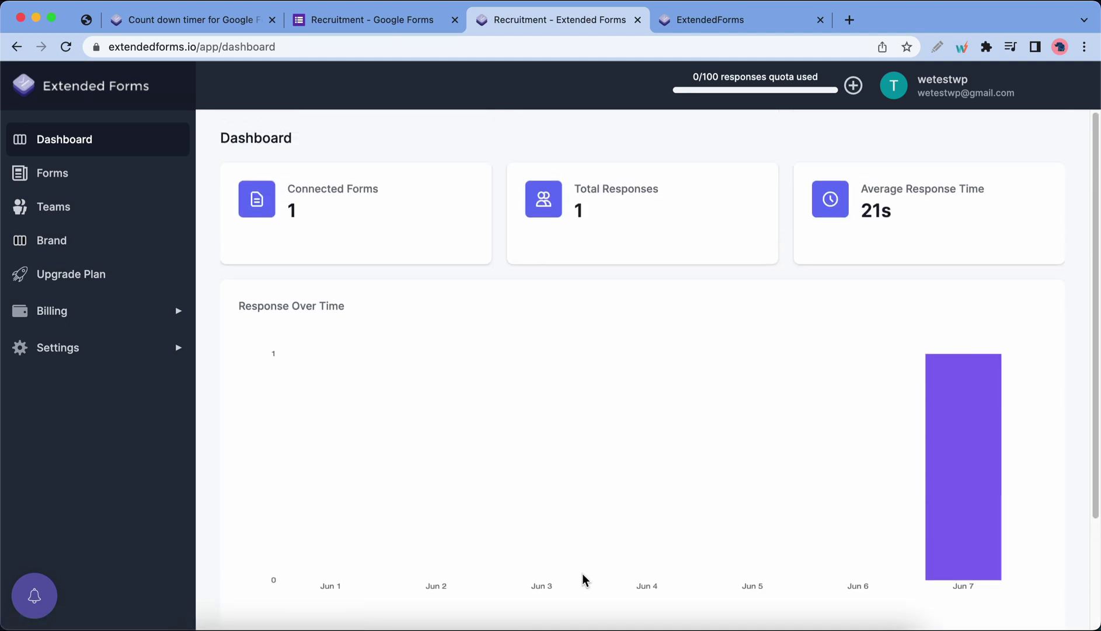